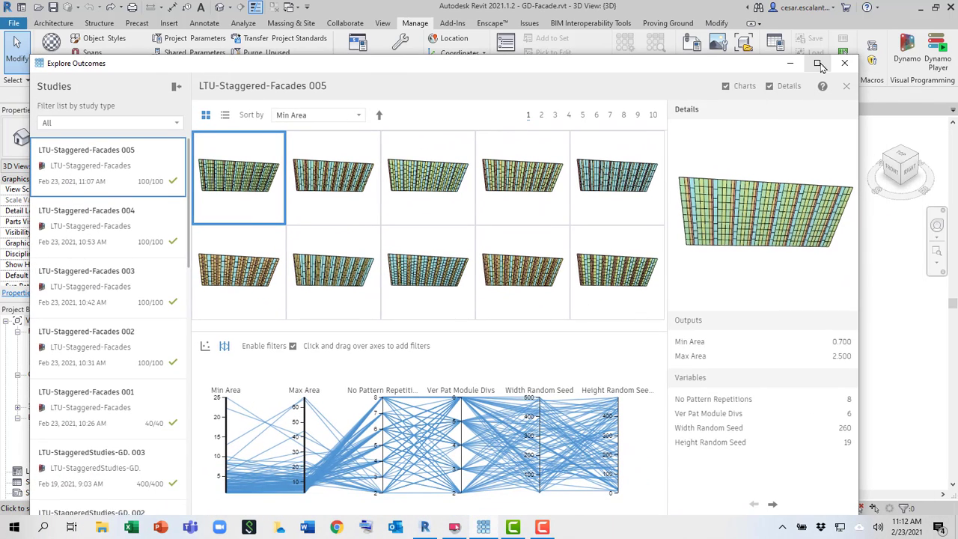
Preview the study 005 outcomes one by one across both rows of thumbnails
click(340, 187)
click(431, 189)
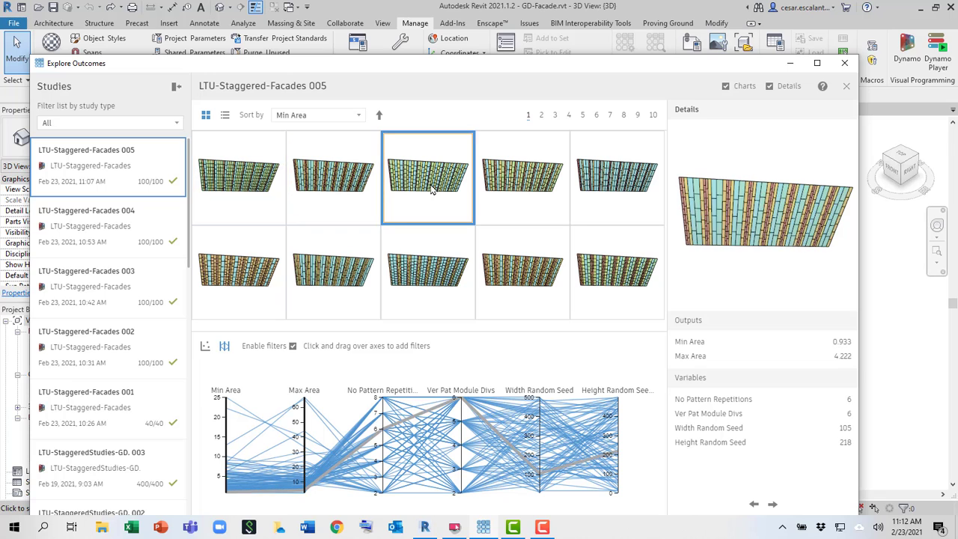
click(533, 186)
click(608, 185)
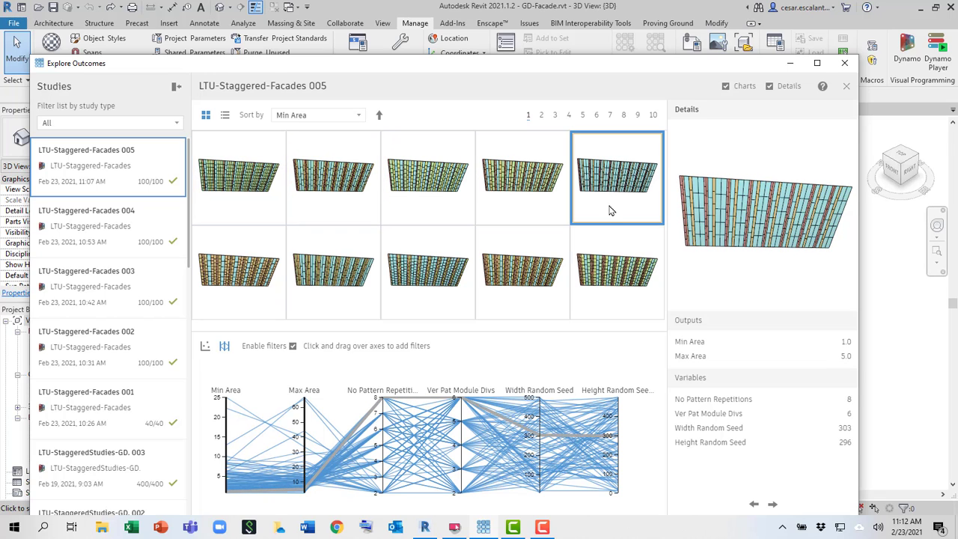
click(609, 272)
click(523, 279)
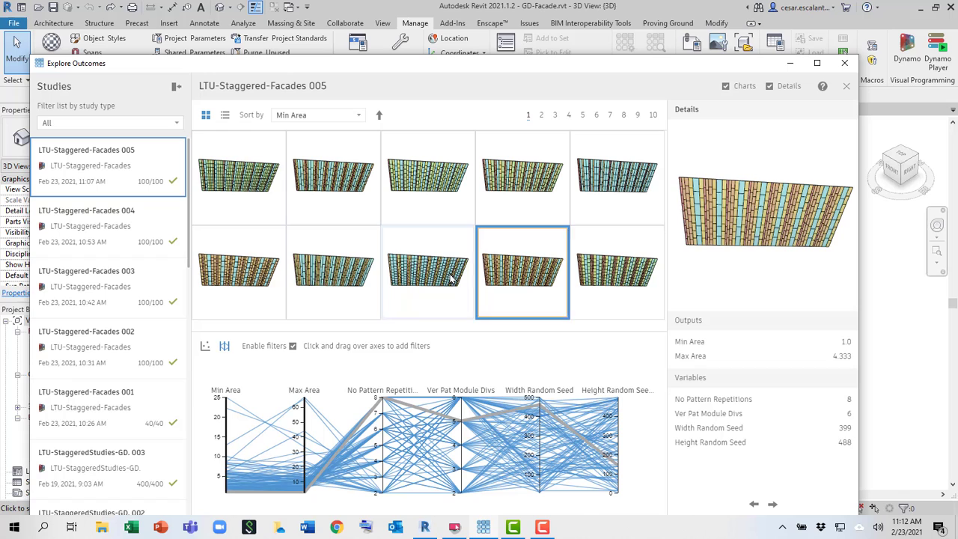
click(426, 279)
click(326, 282)
click(242, 283)
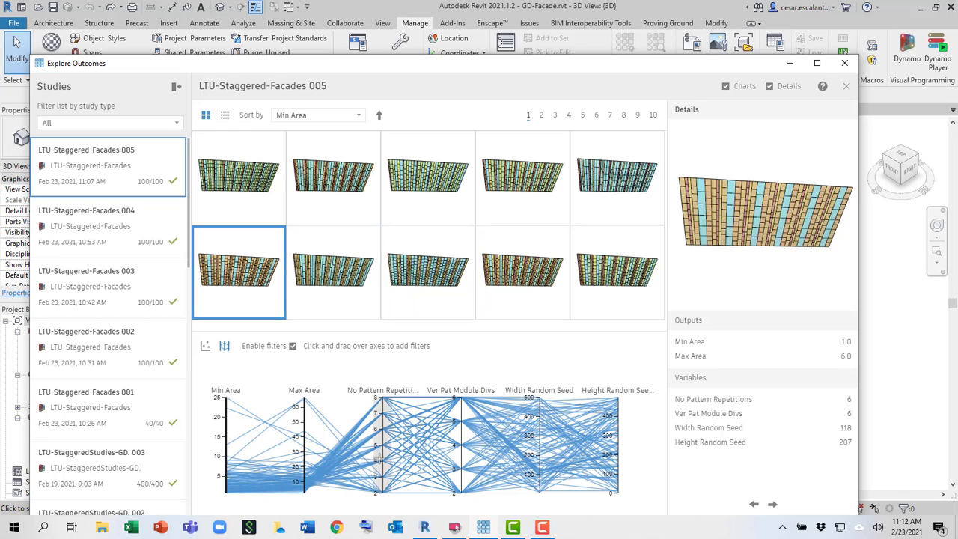
Filter by No Pattern Repetitions and select the second-row outcome with Max Area 11.0
drag(379, 455, 384, 485)
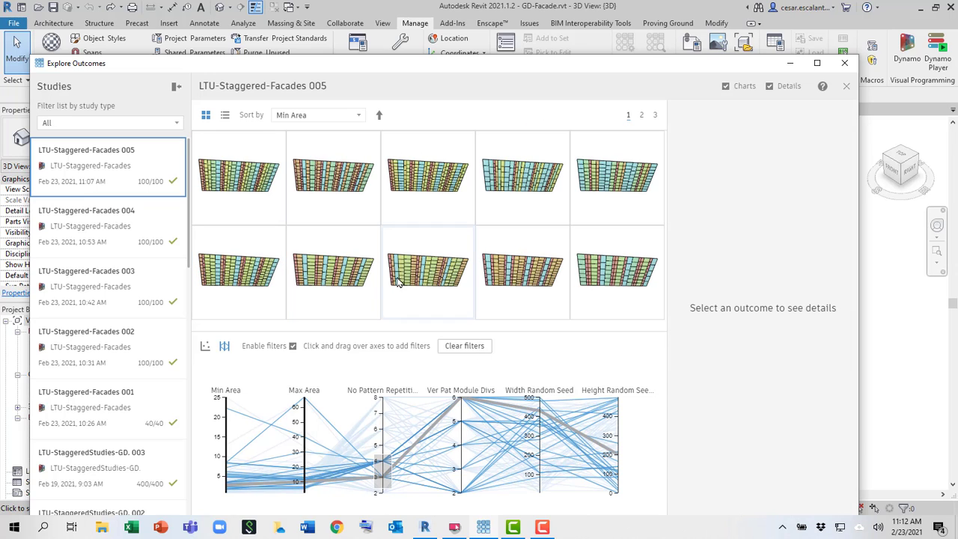
click(338, 271)
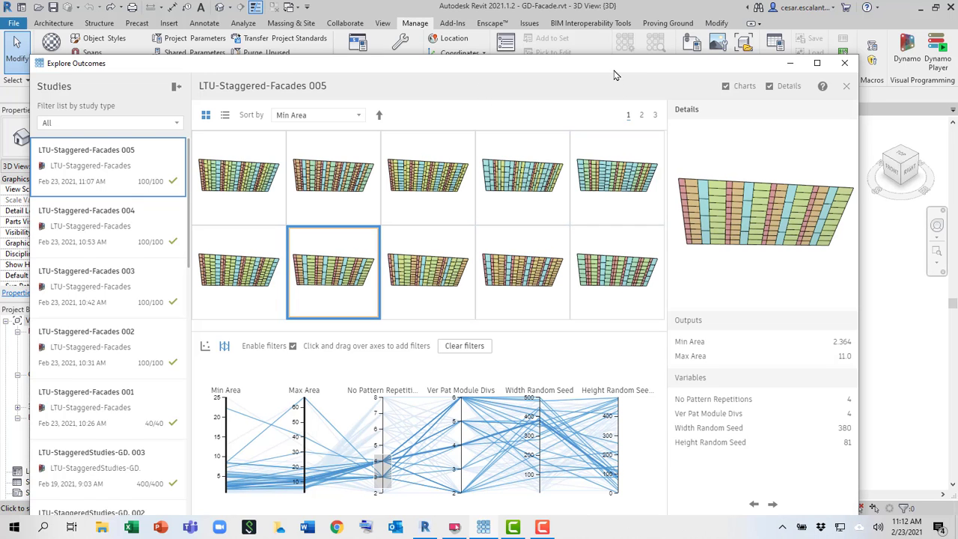
drag(613, 75, 577, 25)
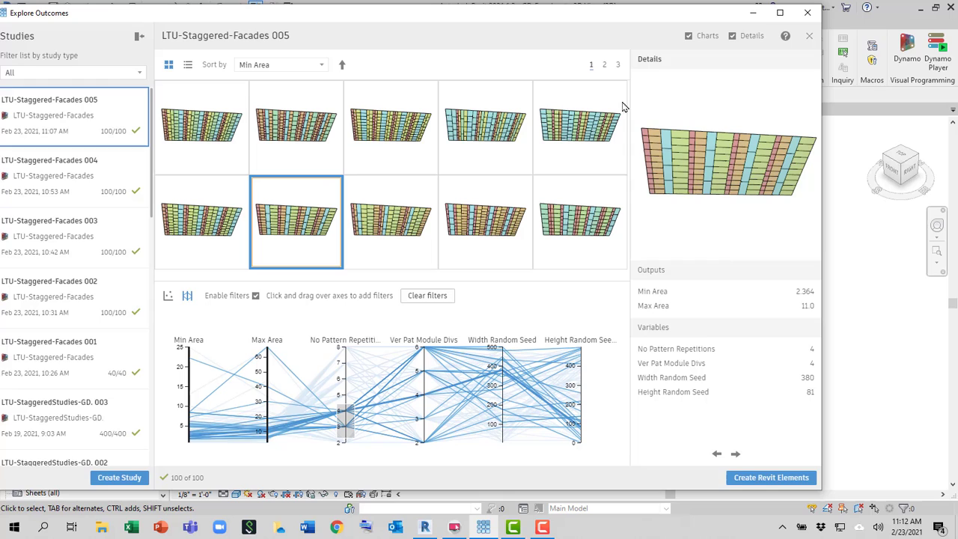
Build the Max Area 11.0 outcome in Revit and orbit around the subdivided 40' curtain wall
click(765, 479)
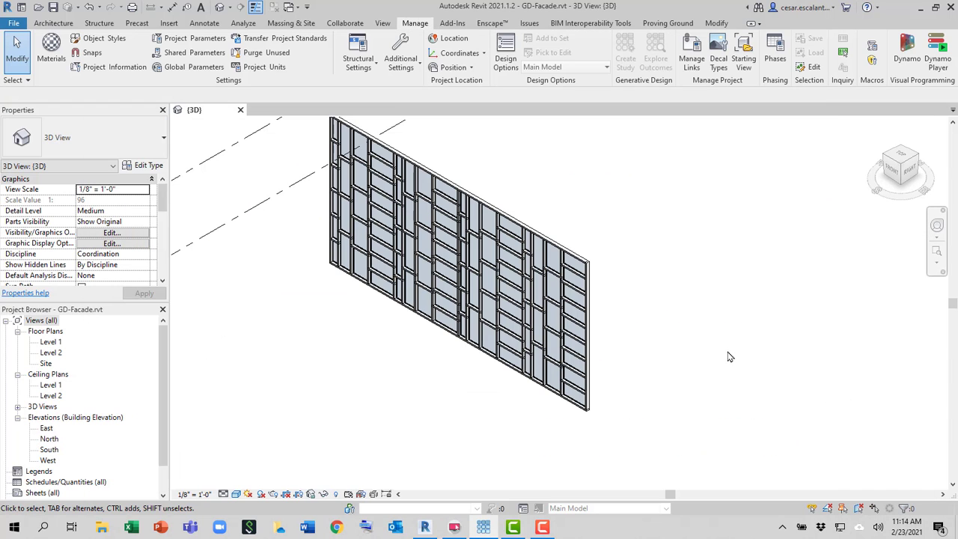
click(726, 353)
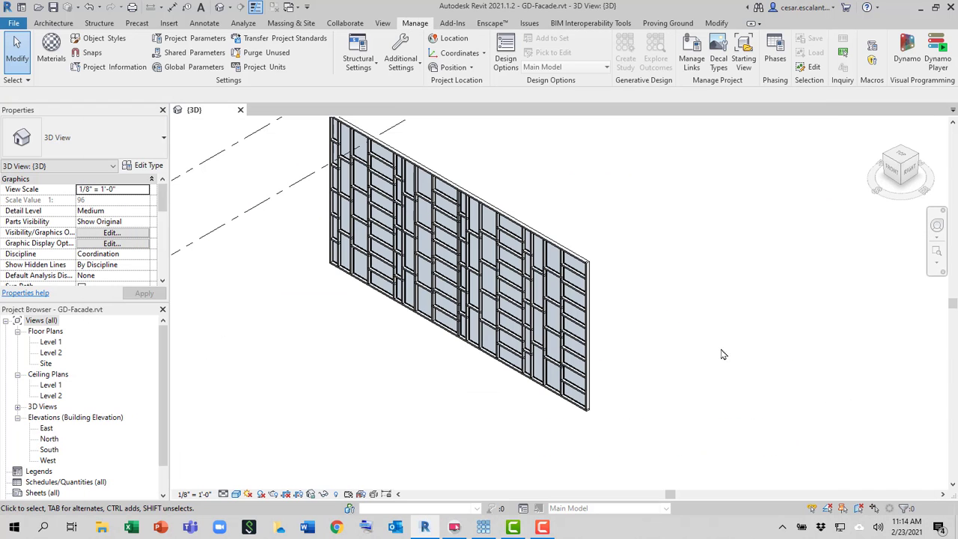
click(589, 315)
shift+middle_drag(590, 316, 631, 438)
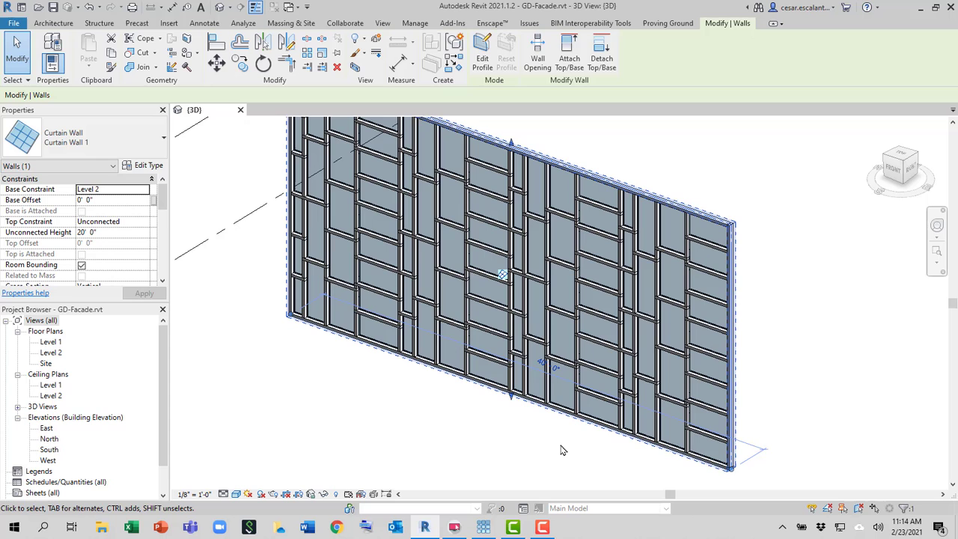
click(523, 442)
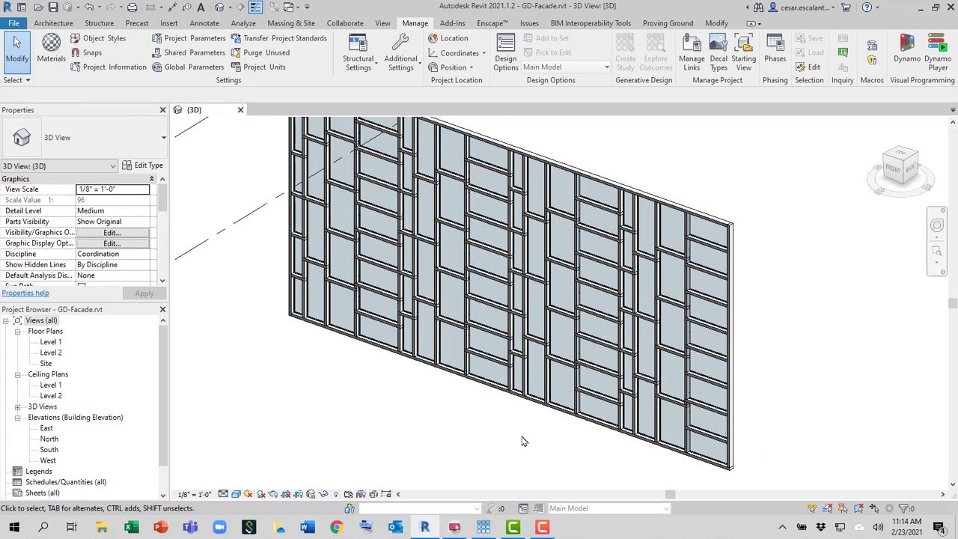
scroll(524, 442, down, 1)
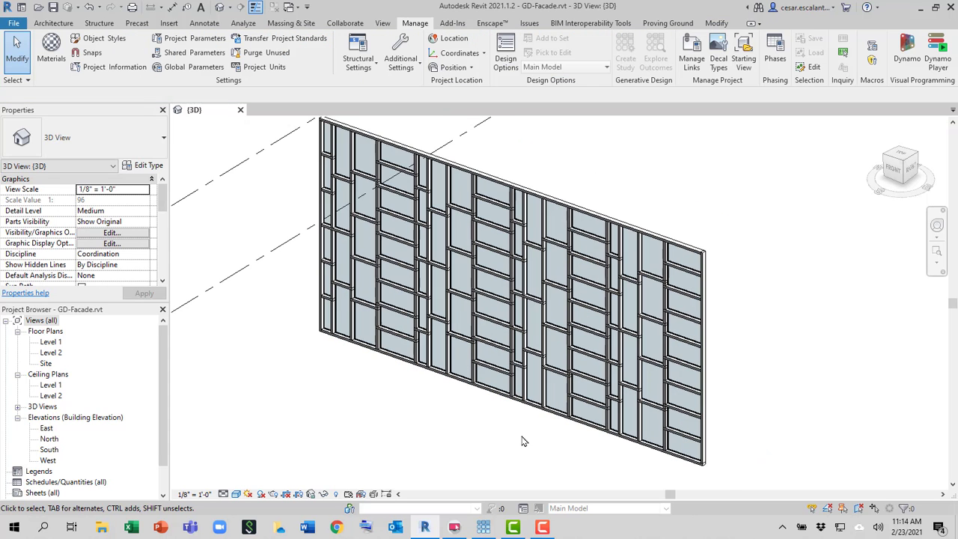
Undo the generated grid and check the wall type has no vertical or horizontal grid layout
click(88, 8)
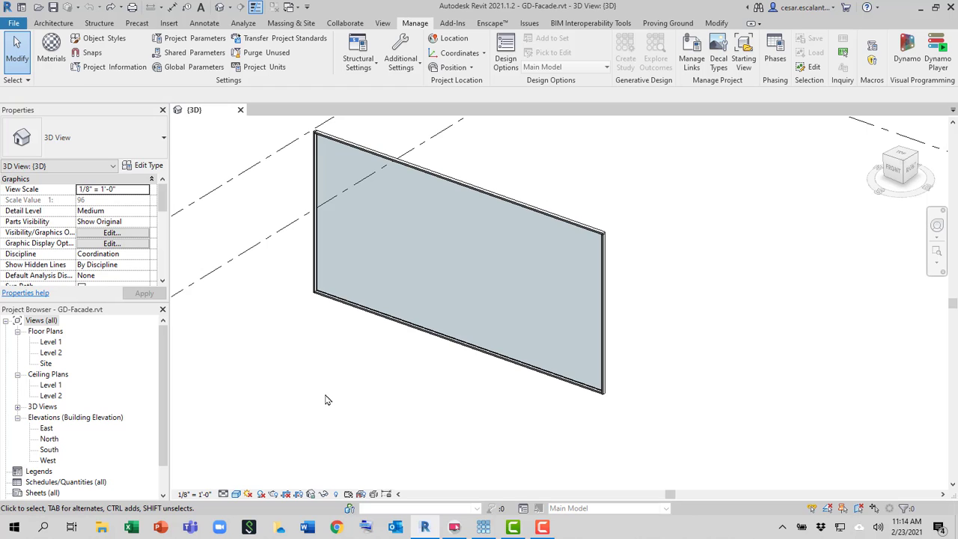
click(486, 196)
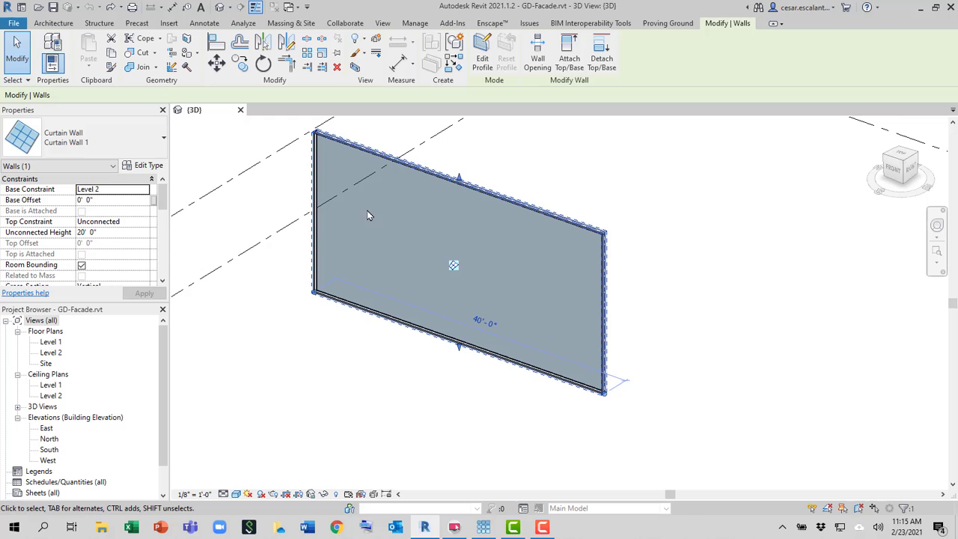
click(147, 166)
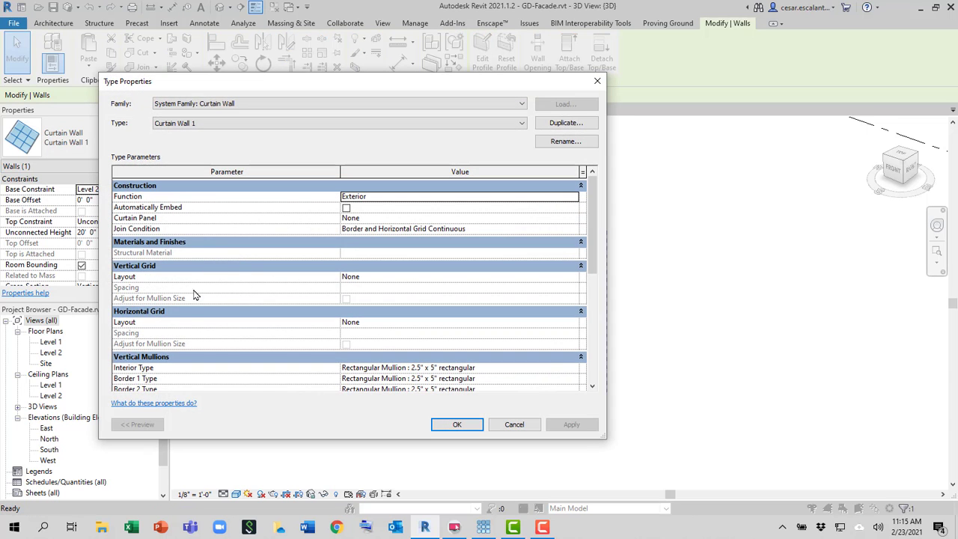
scroll(195, 346, down, 3)
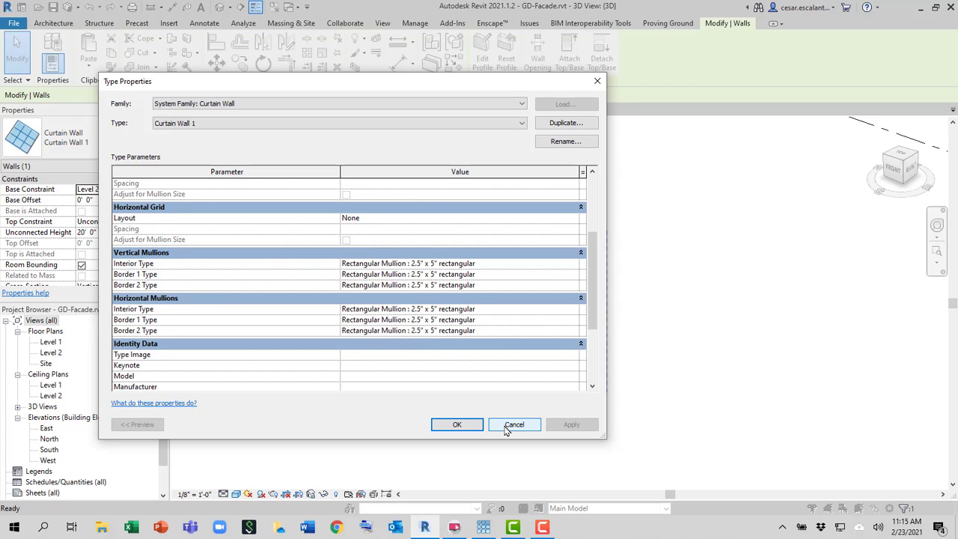
click(460, 425)
key(Escape)
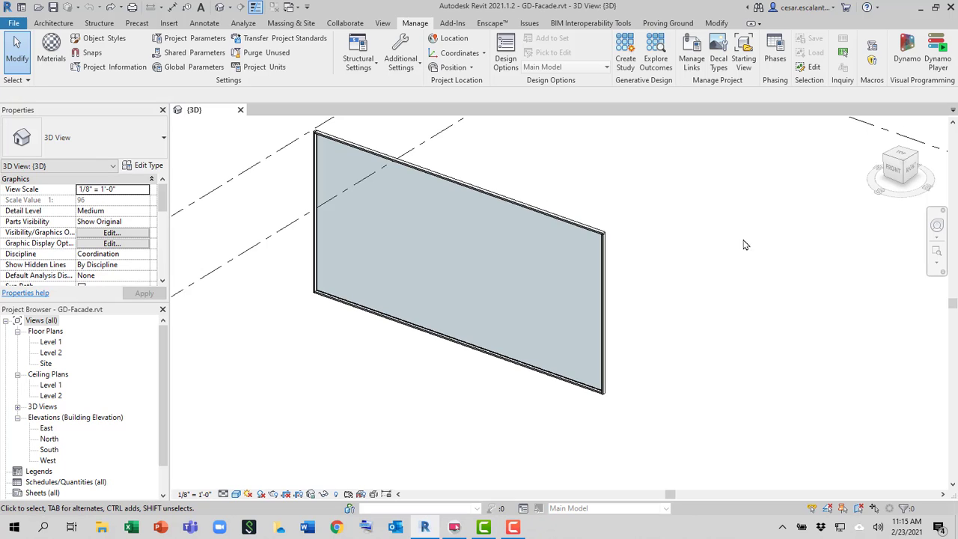
Launch Dynamo from the Manage tab and move its window up and left
click(906, 56)
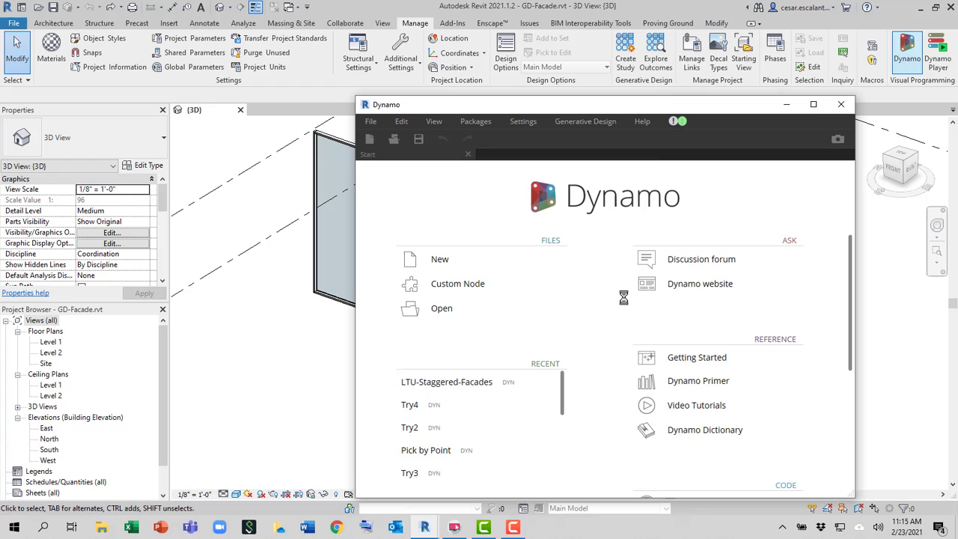
drag(671, 110, 578, 61)
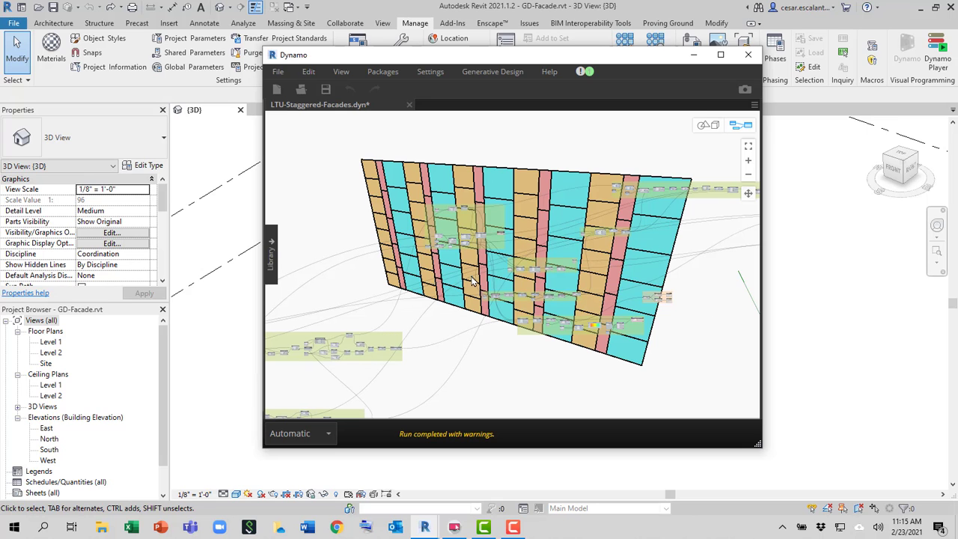
scroll(456, 301, down, 3)
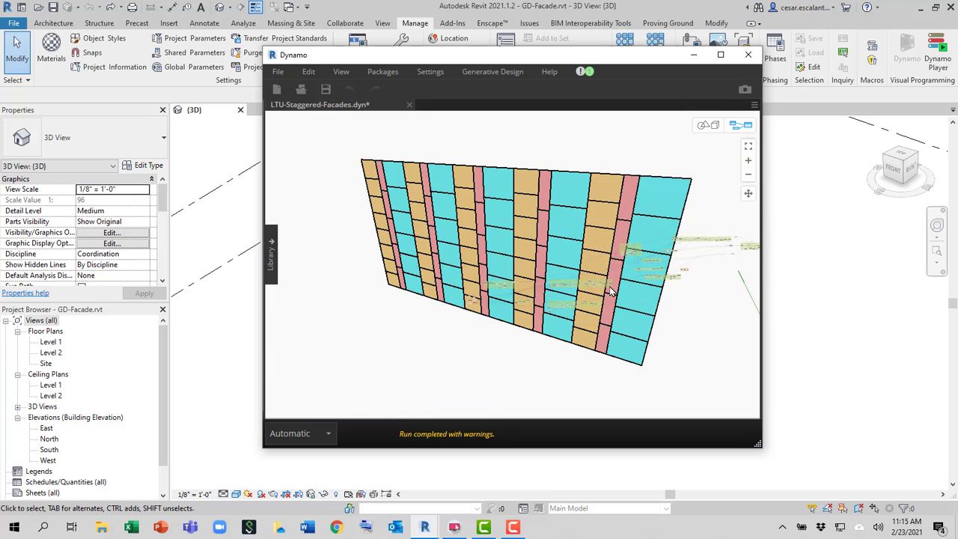
middle_drag(675, 275, 734, 257)
scroll(455, 232, down, 2)
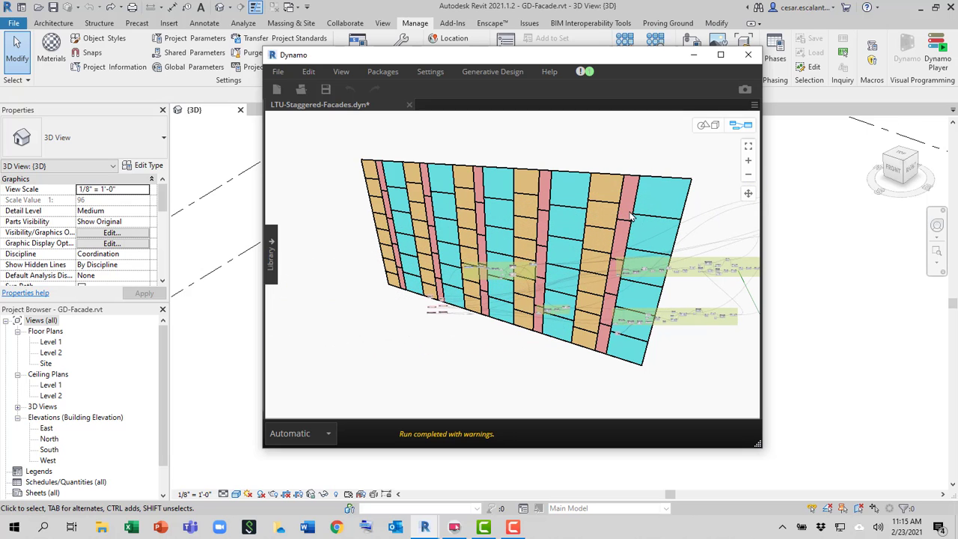
scroll(434, 310, up, 3)
scroll(434, 311, up, 5)
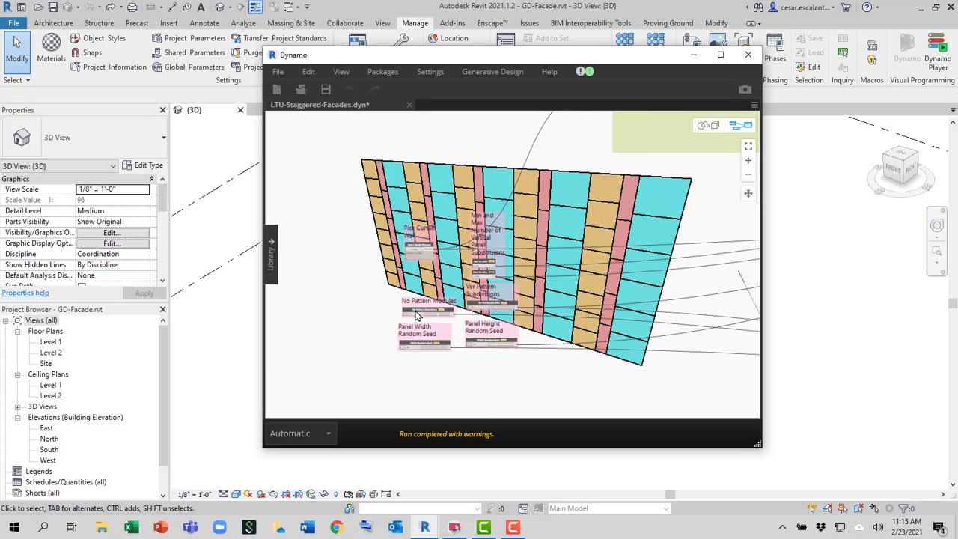
middle_drag(554, 271, 483, 249)
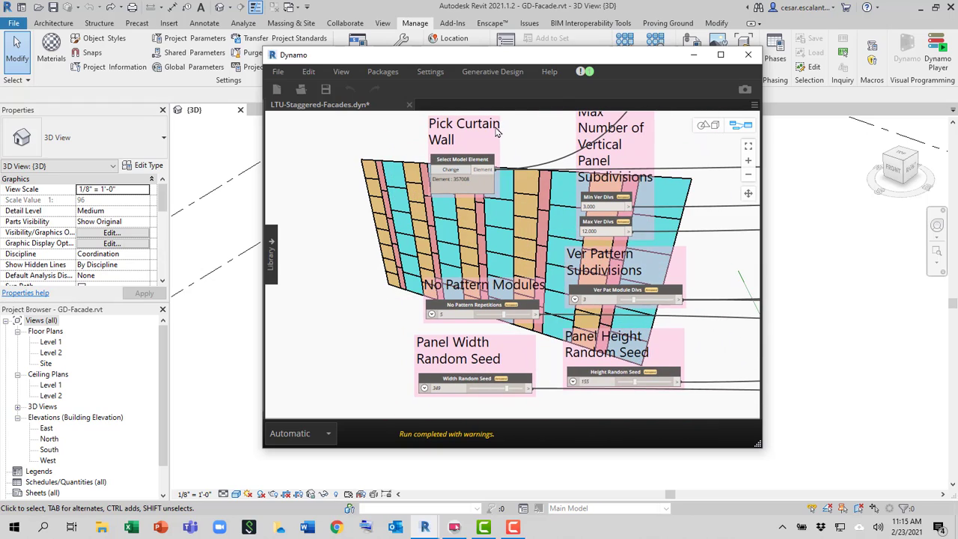
drag(461, 57, 532, 107)
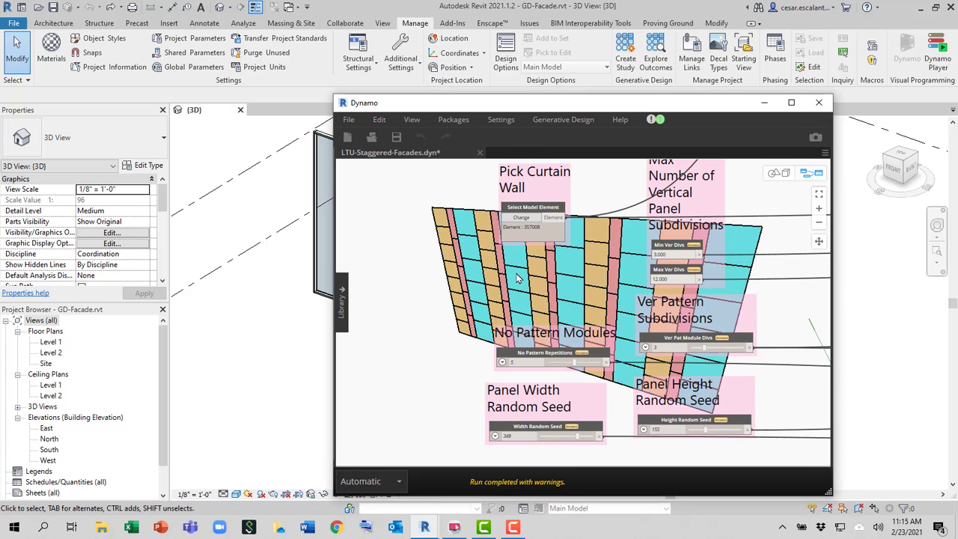
scroll(516, 278, up, 3)
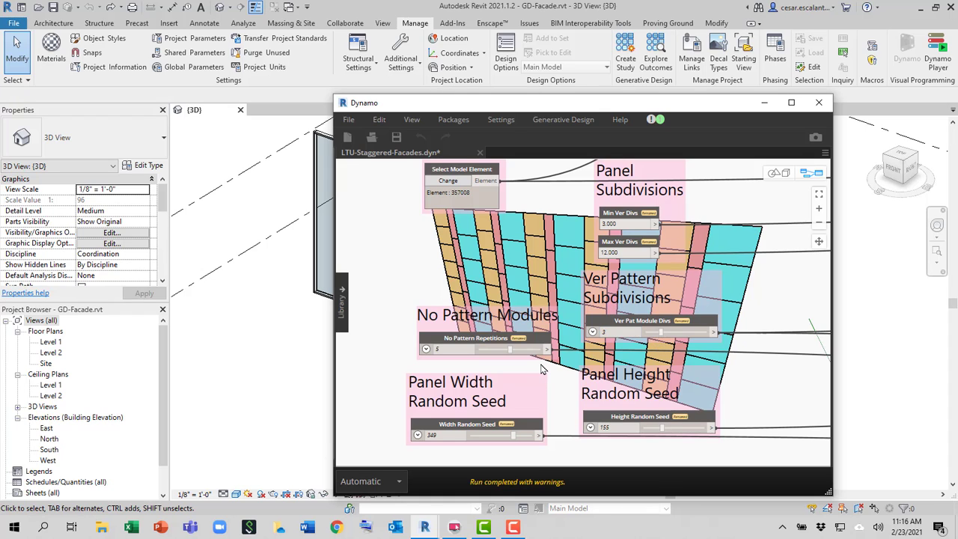
scroll(542, 368, up, 1)
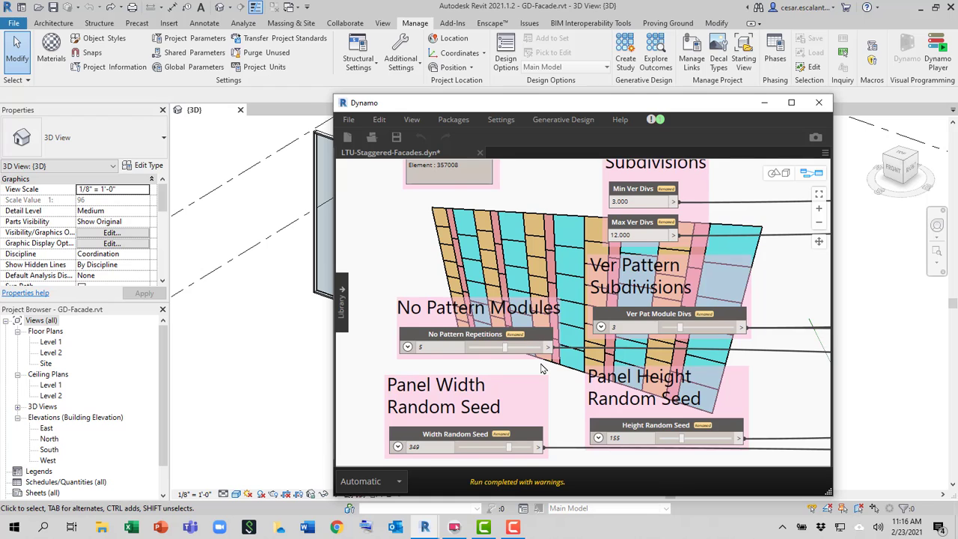
scroll(542, 368, down, 1)
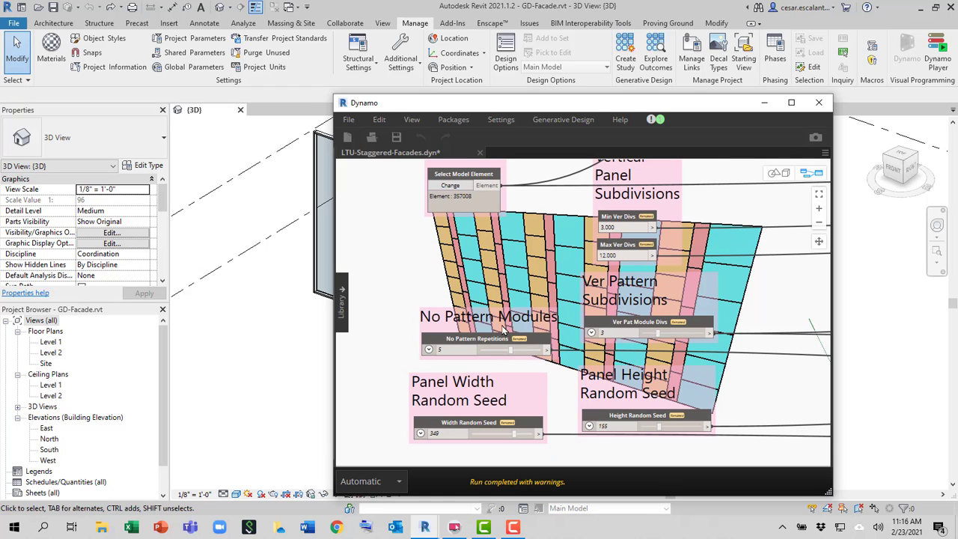
Set No Pattern Repetitions to 4, check its slider range, then raise it again
double_click(447, 350)
text(4)
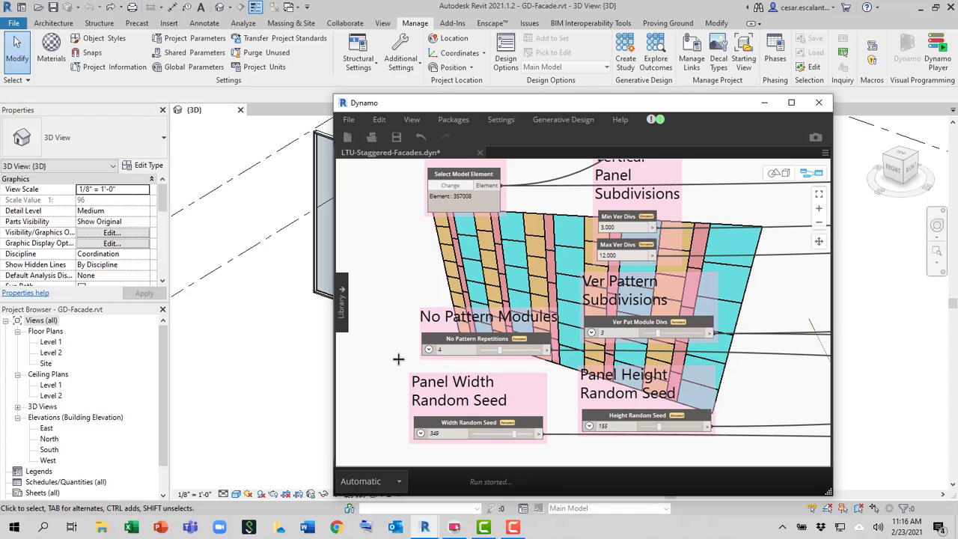
key(Return)
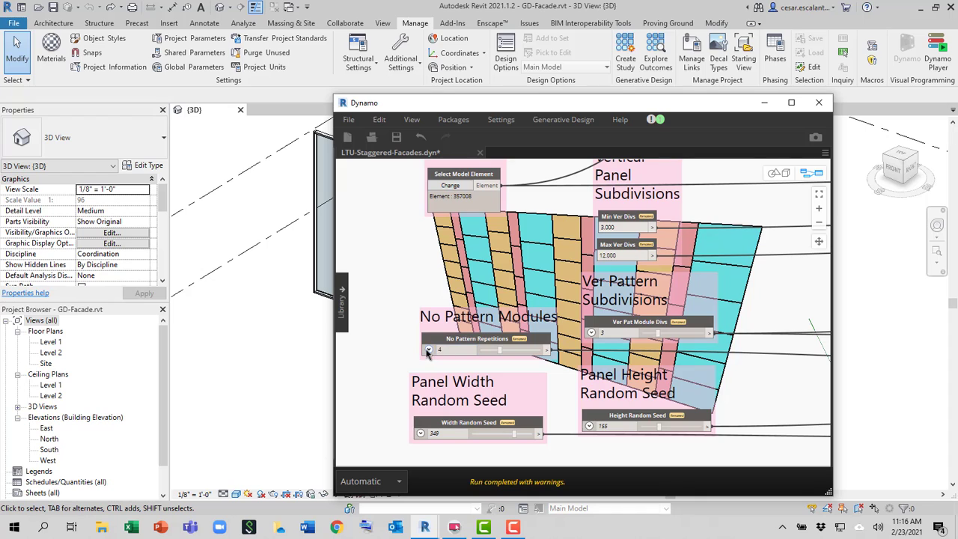
click(428, 350)
click(428, 350)
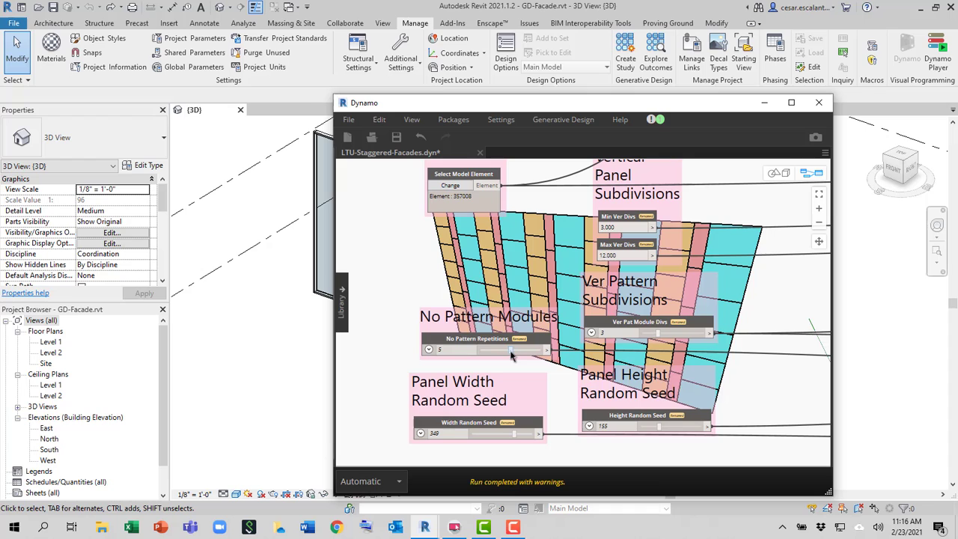
mouse_move(512, 355)
mouse_down()
mouse_move(523, 356)
mouse_move(494, 356)
mouse_move(513, 357)
mouse_up()
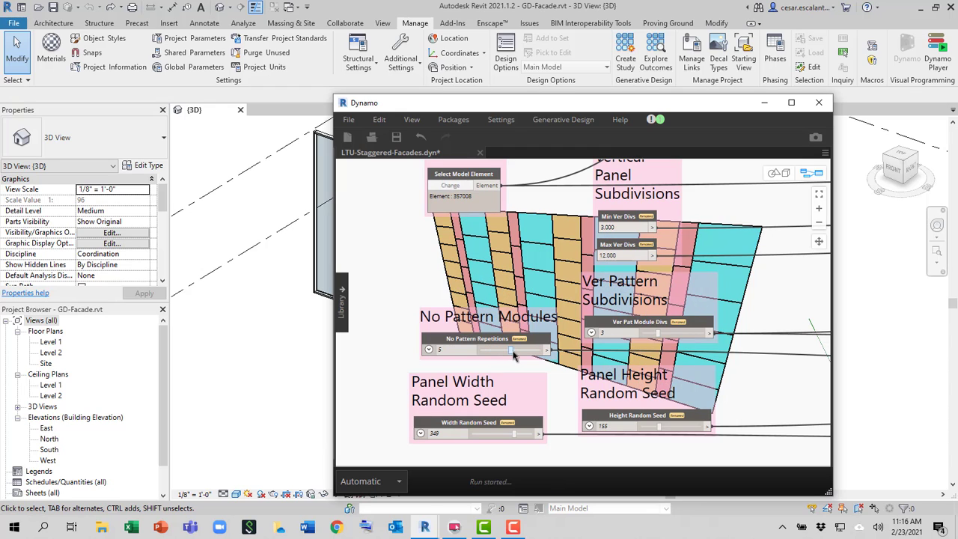
click(429, 349)
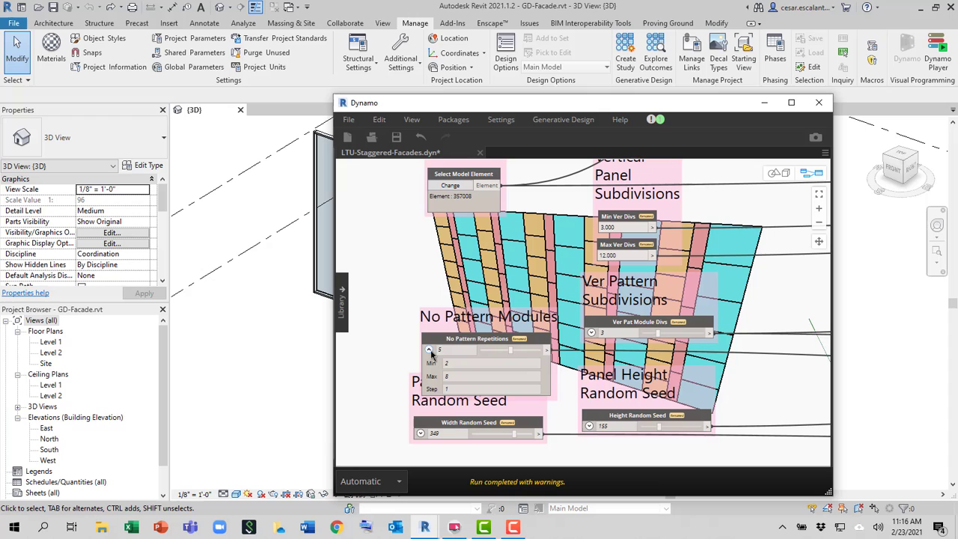
click(430, 350)
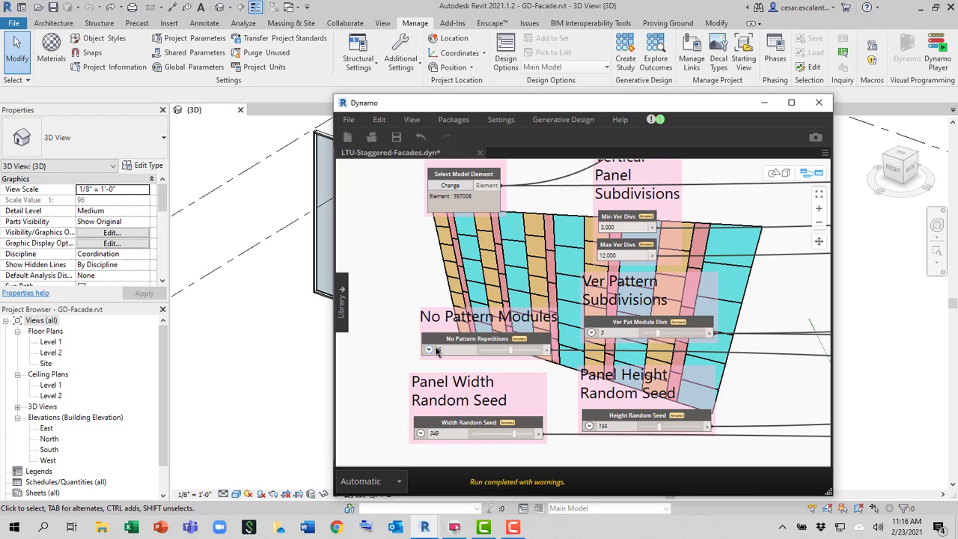
Try Ver Pat Module Divs values of 4 and 3 after checking its slider range
click(592, 333)
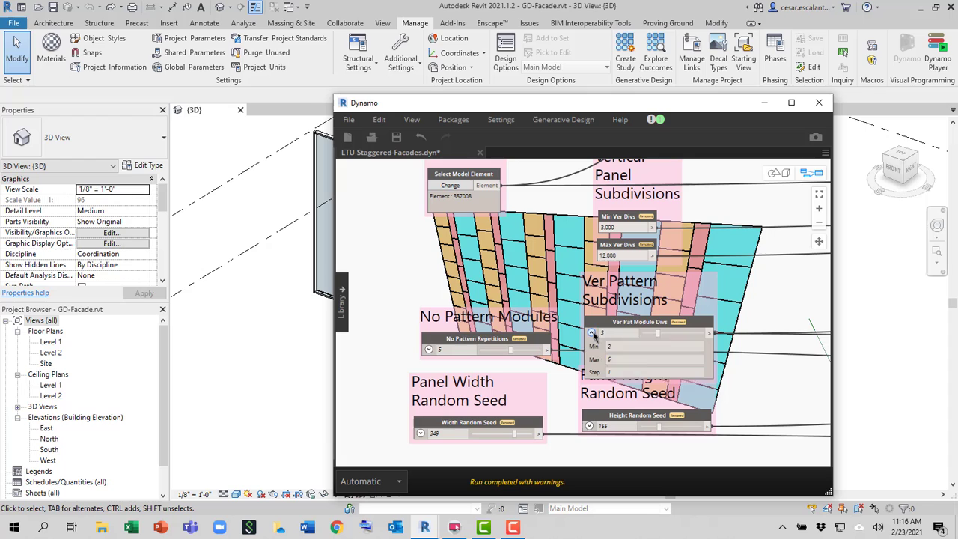
click(592, 333)
drag(659, 336, 673, 336)
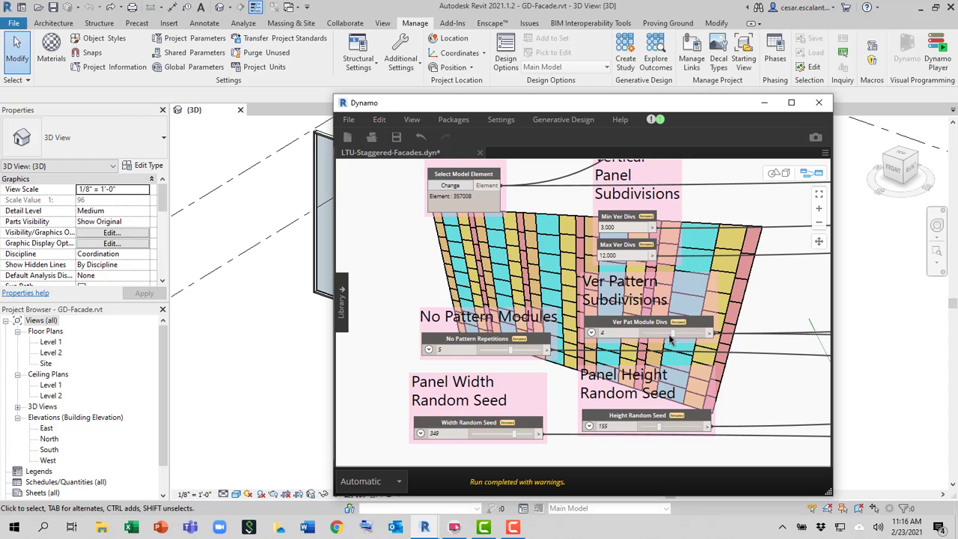
drag(671, 336, 659, 338)
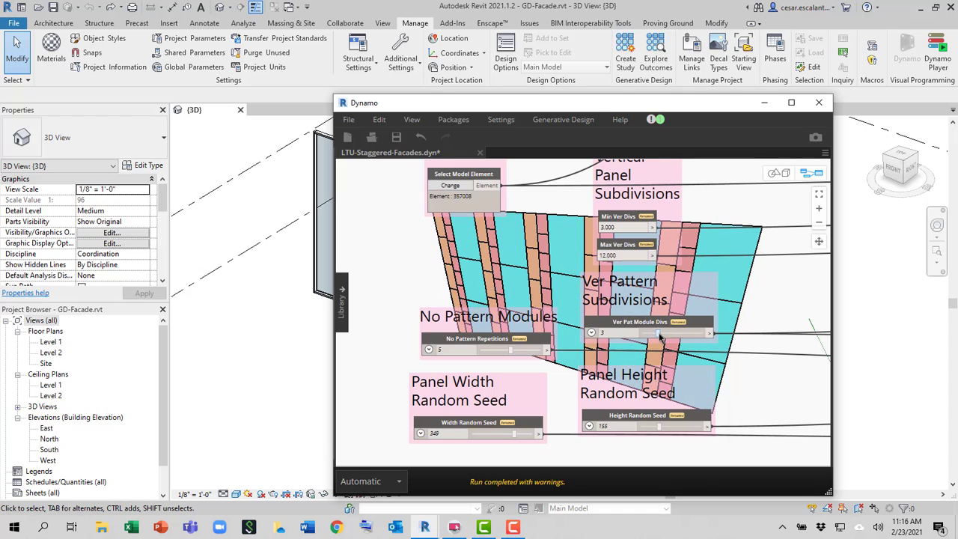
click(591, 333)
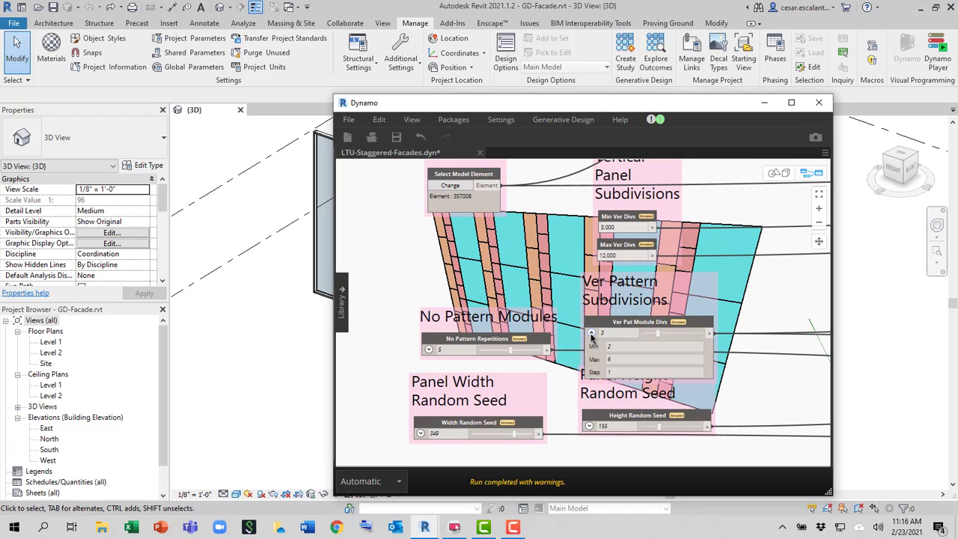
click(591, 332)
mouse_move(656, 333)
mouse_down()
mouse_move(670, 338)
mouse_move(660, 339)
mouse_up()
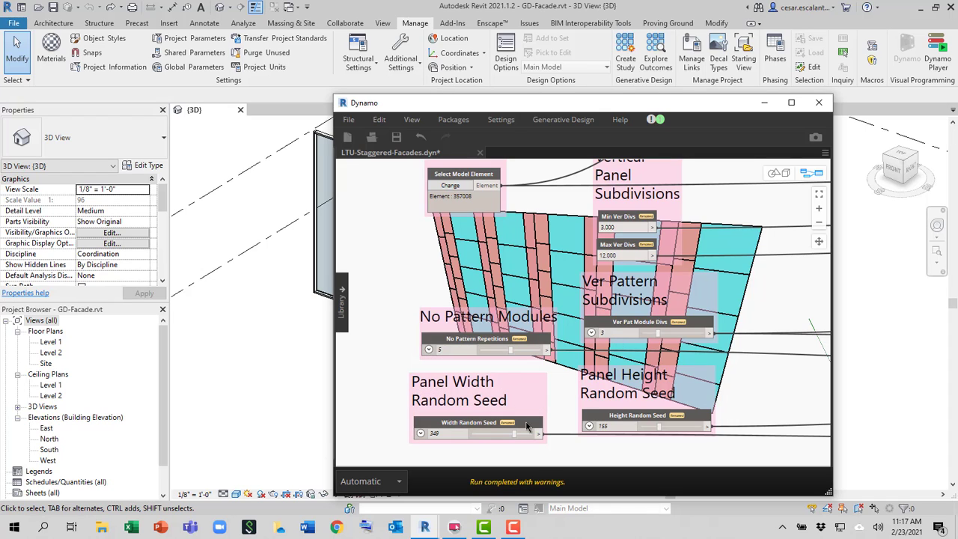
Set Width Random Seed to 175 and Height Random Seed to 275
drag(523, 435, 484, 440)
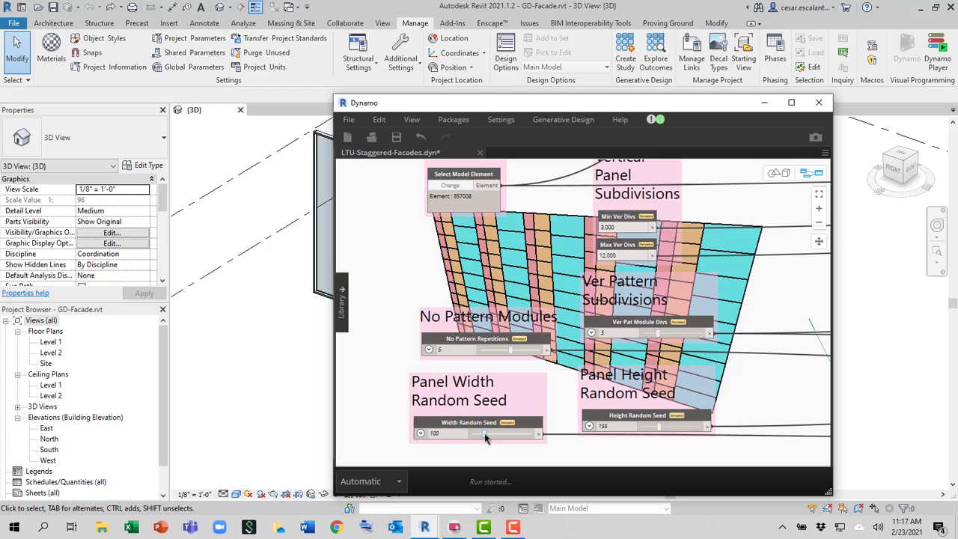
mouse_move(485, 438)
mouse_down()
mouse_move(505, 440)
mouse_move(493, 438)
mouse_up()
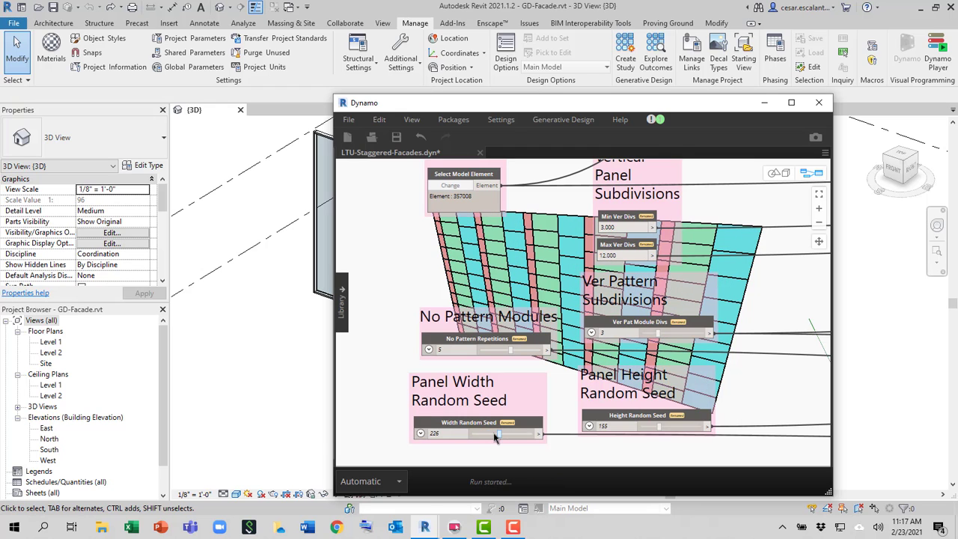
mouse_move(657, 429)
mouse_down()
mouse_move(645, 429)
mouse_move(674, 428)
mouse_up()
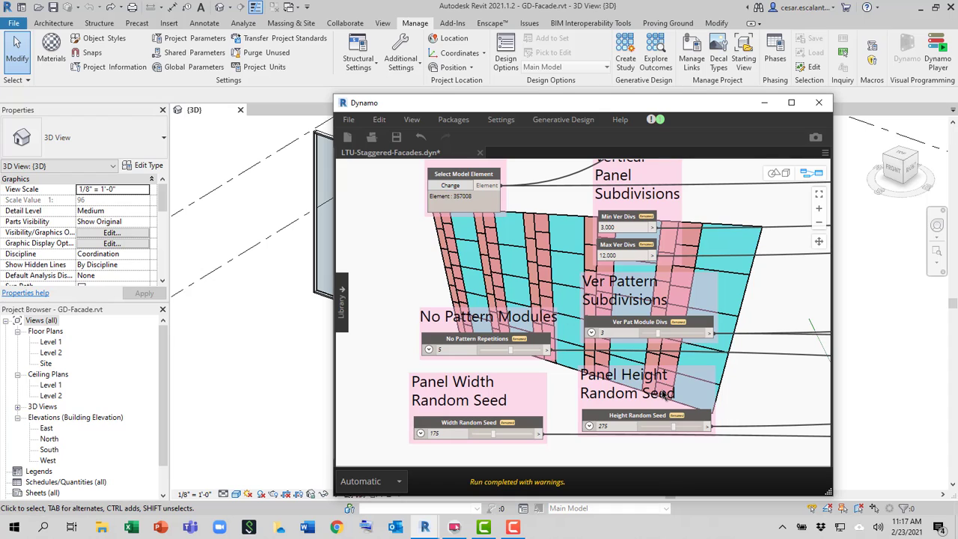
Export LTU-Staggered-Facades for Generative Design to the AEC Generative Design folder and close the confirmation
click(563, 120)
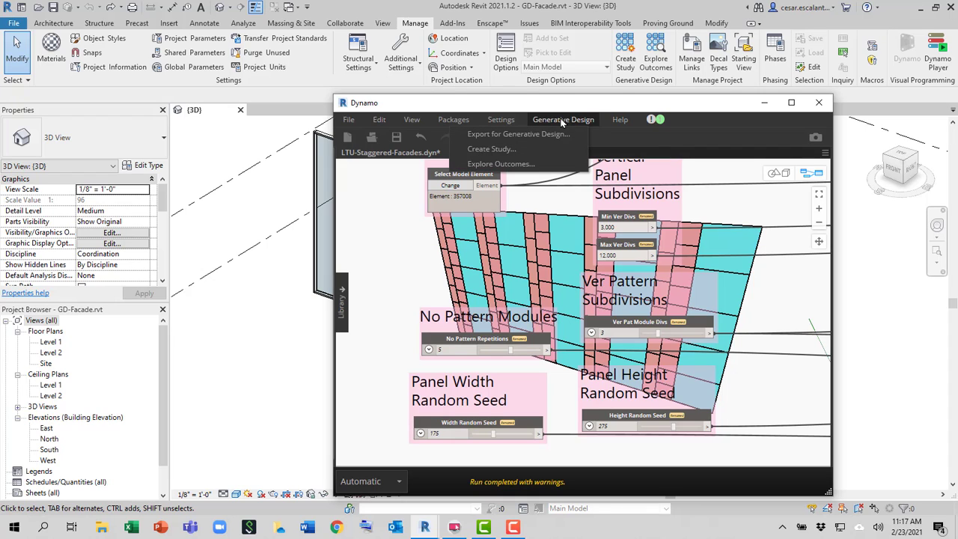
click(523, 135)
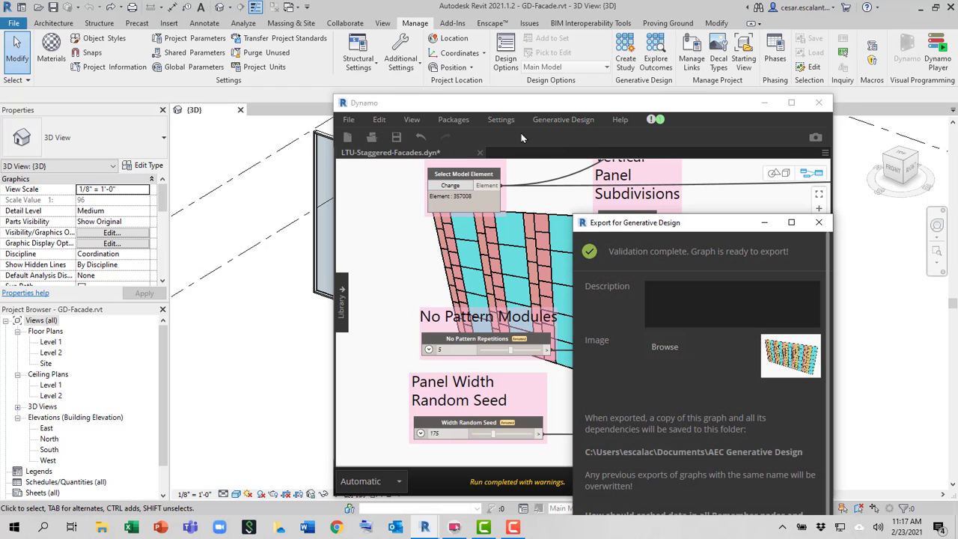
drag(528, 127, 521, 121)
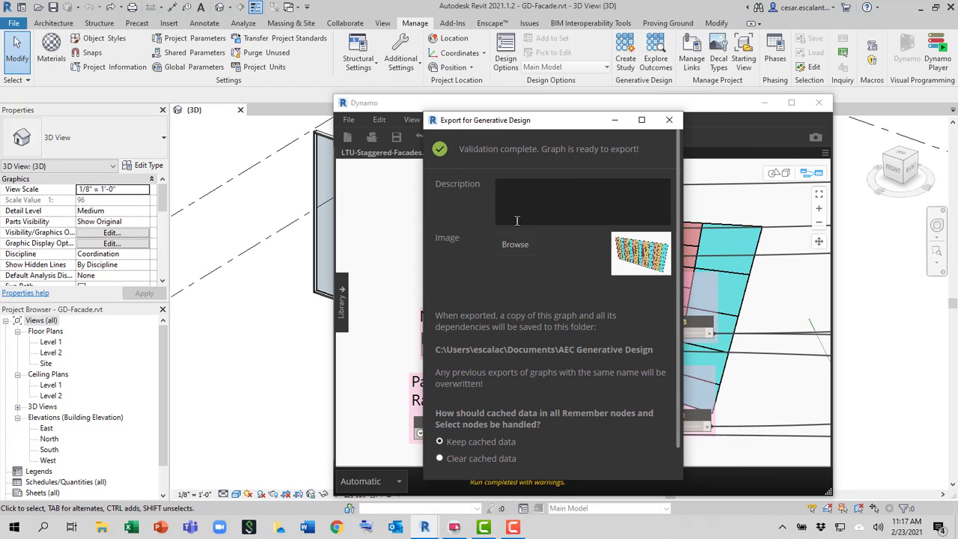
scroll(585, 367, down, 2)
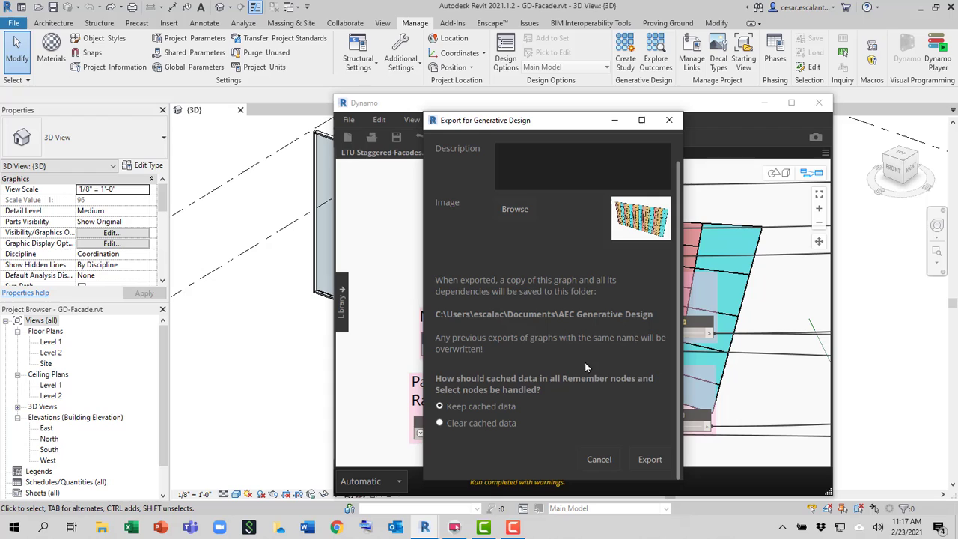
click(648, 459)
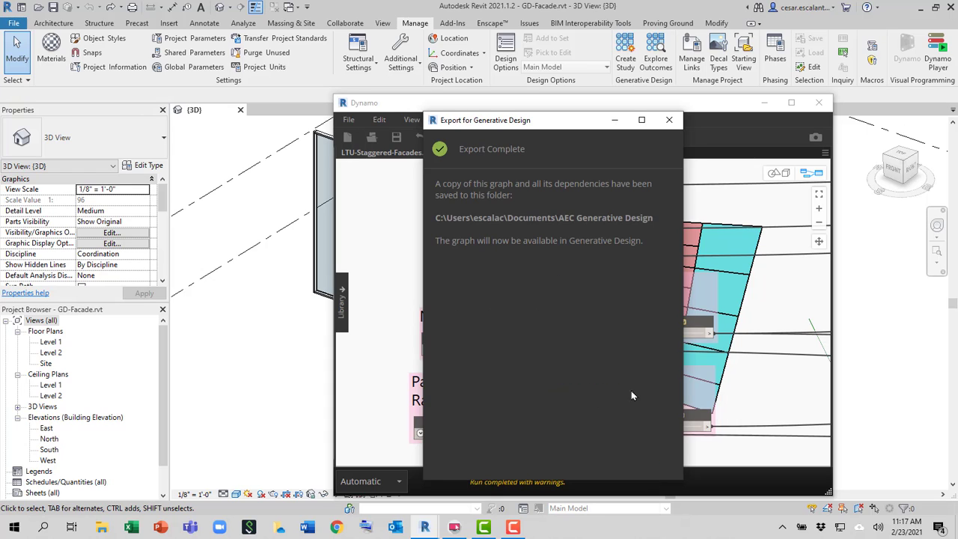
click(668, 122)
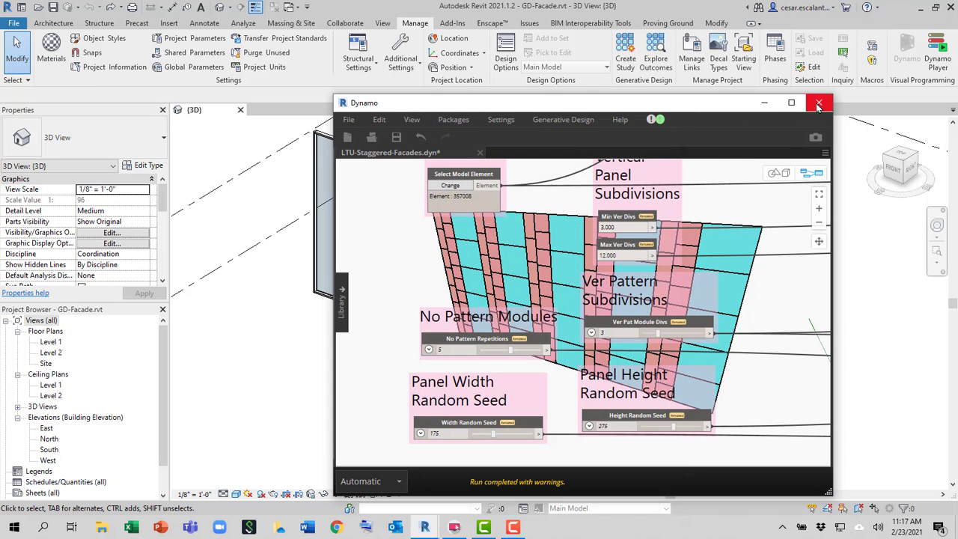
Save and close the Dynamo script, then set up a Randomize LTU-Staggered-Facades study with 100 solutions
click(818, 106)
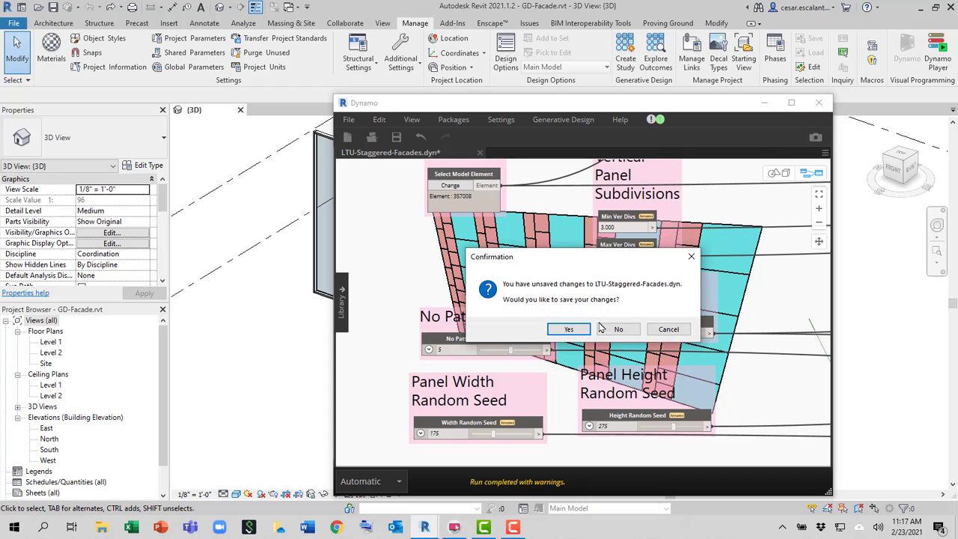
click(569, 331)
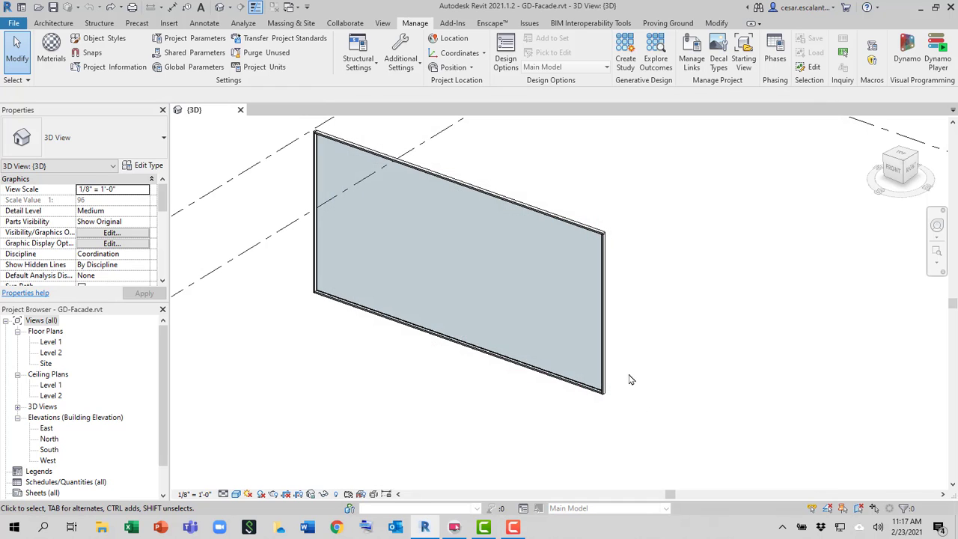
click(626, 54)
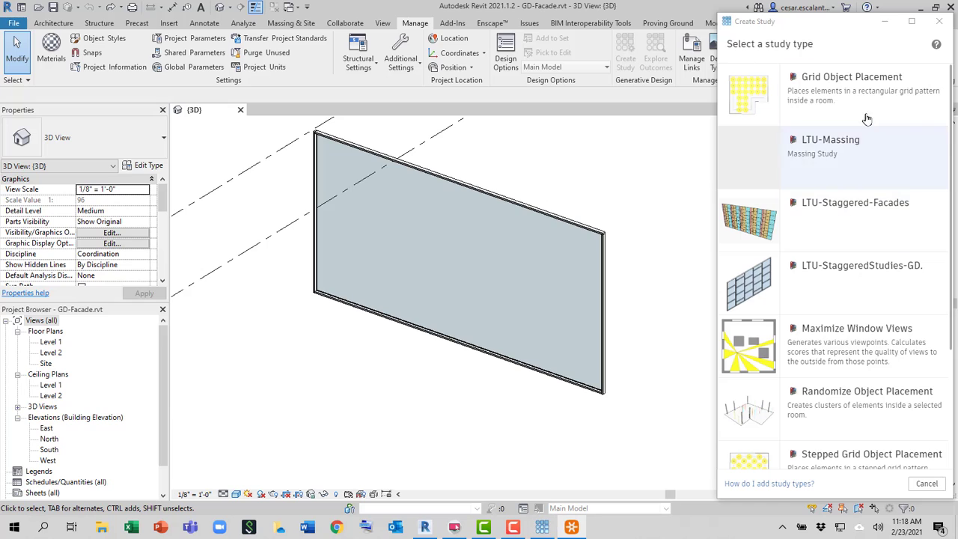
click(820, 213)
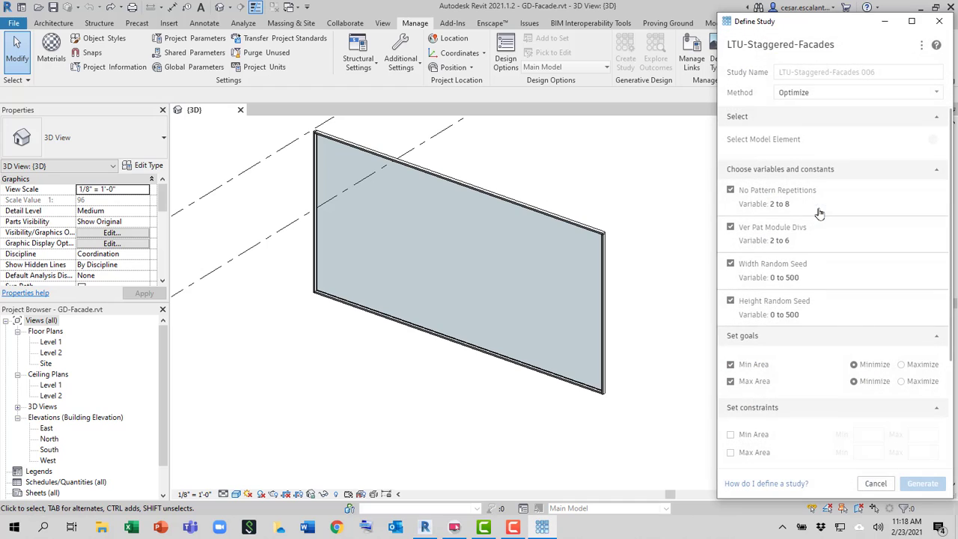
click(814, 95)
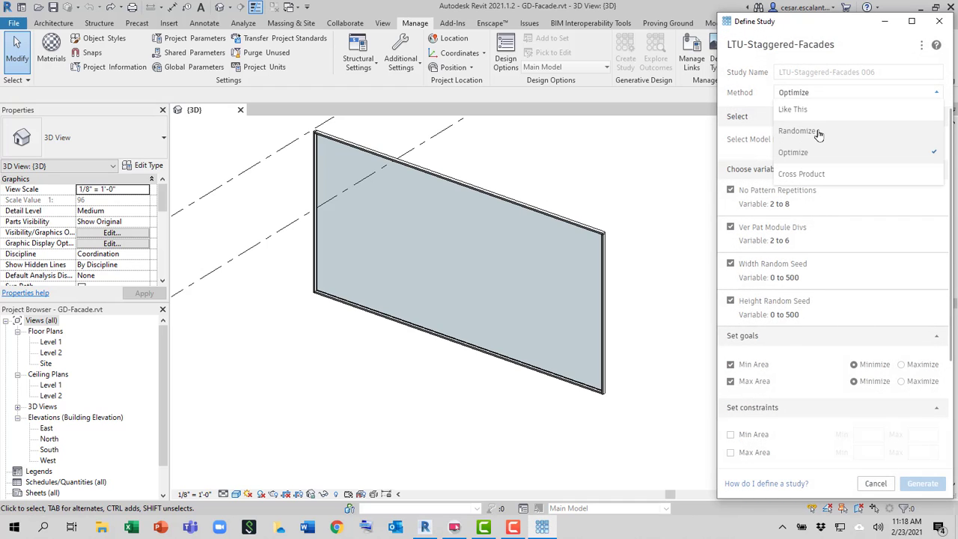
click(819, 132)
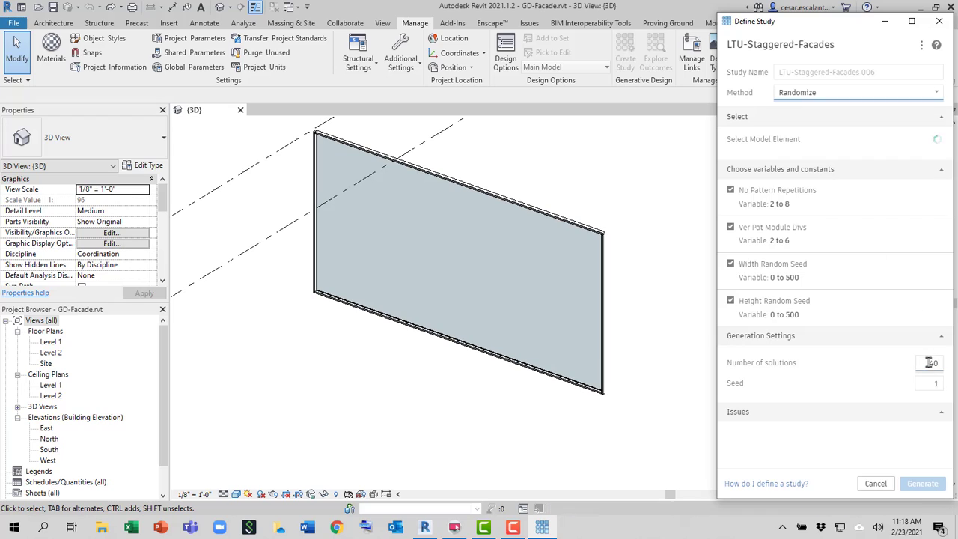
text(100)
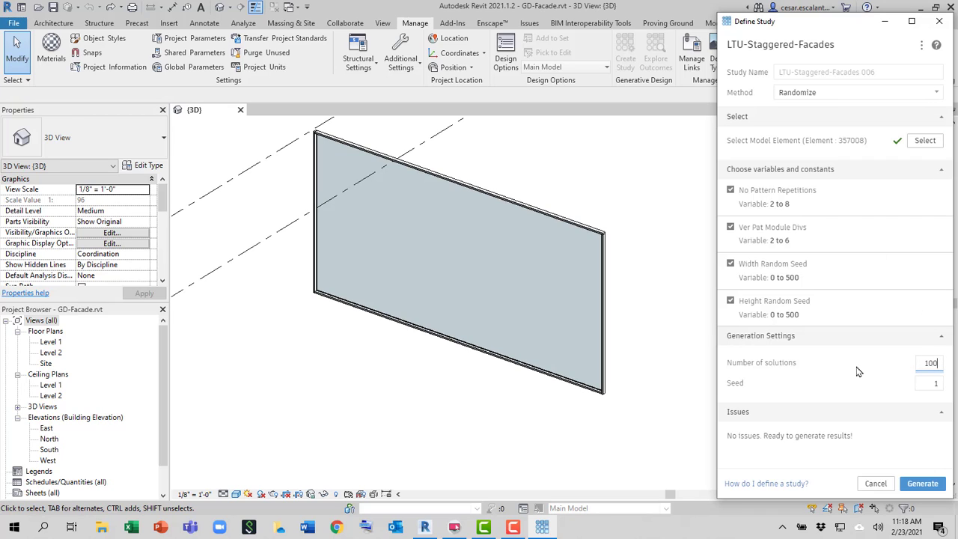
click(854, 371)
Generate all 100 outcomes of the LTU-Staggered-Facades 006 study
click(924, 484)
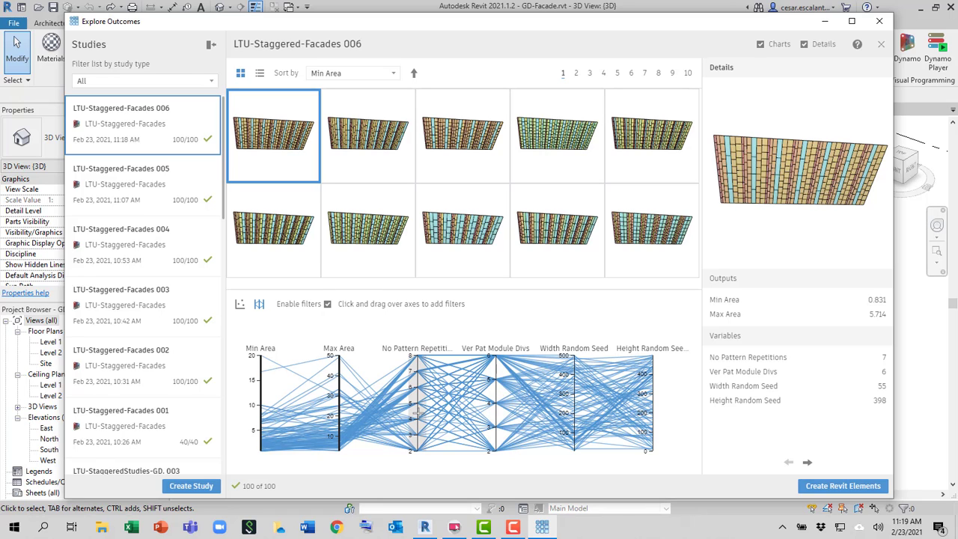
Filter by No Pattern Repetitions and Ver Pat Module Divs, inspect two outcomes, then clear the filters
drag(417, 410, 419, 443)
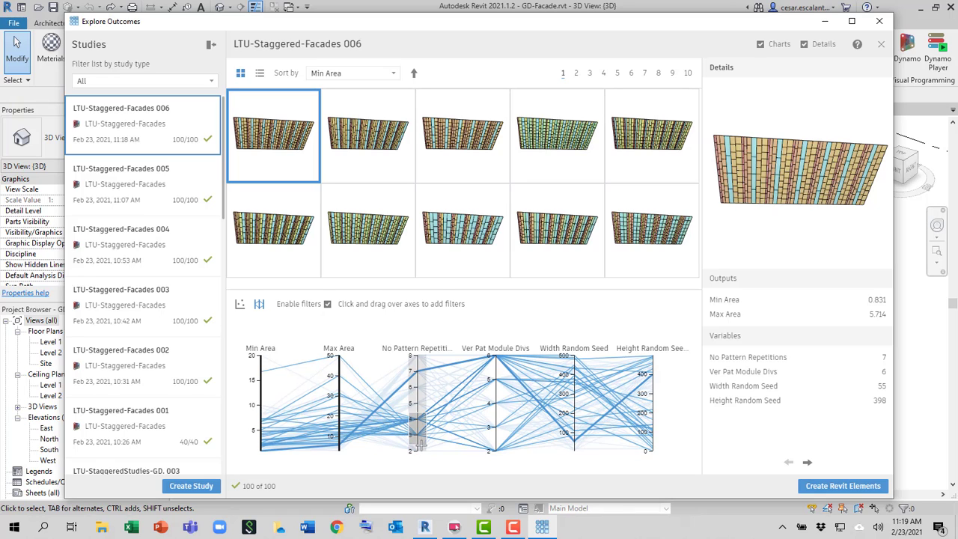
drag(419, 443, 420, 441)
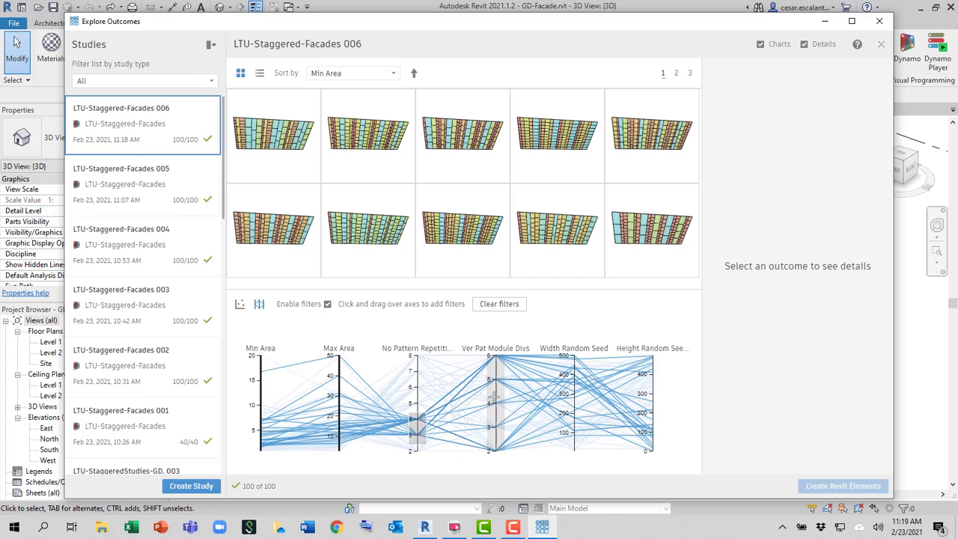
drag(497, 396, 497, 440)
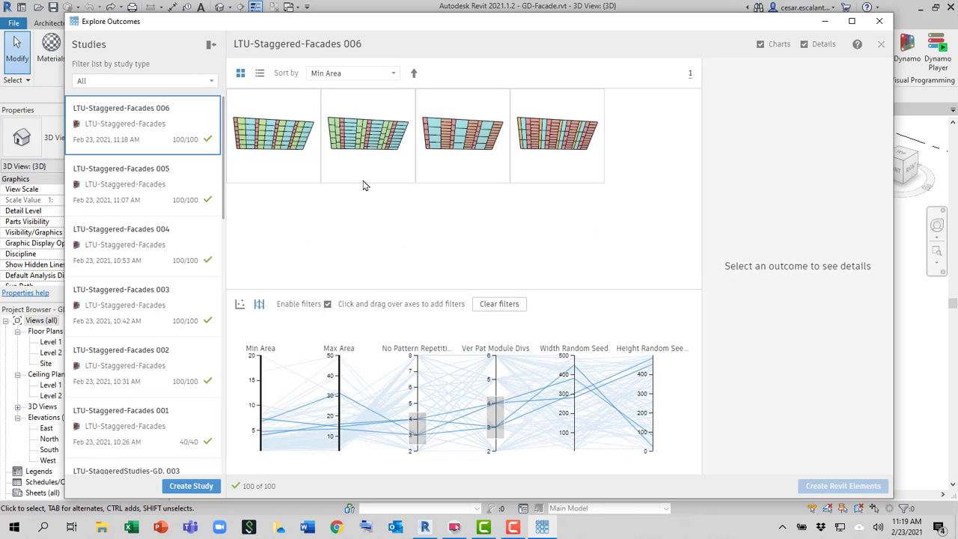
click(284, 150)
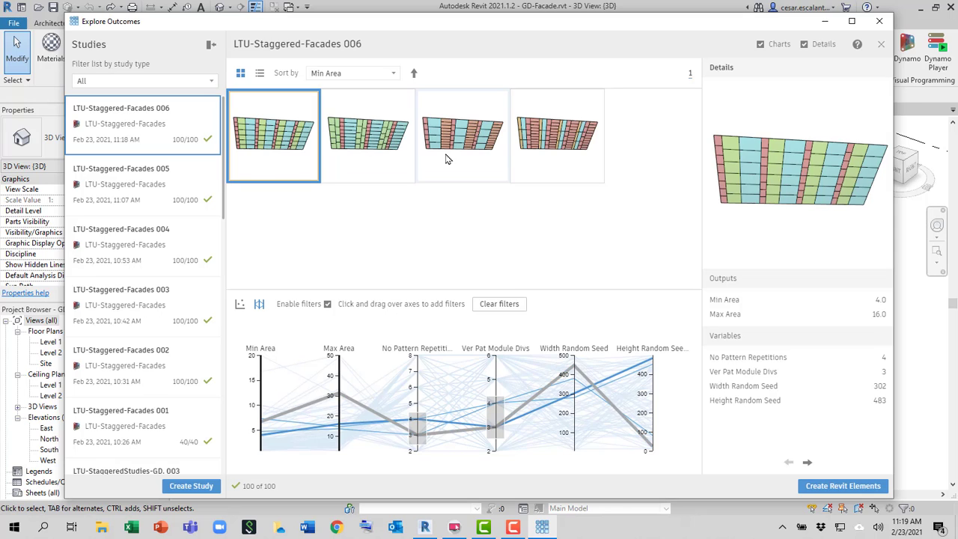
click(364, 169)
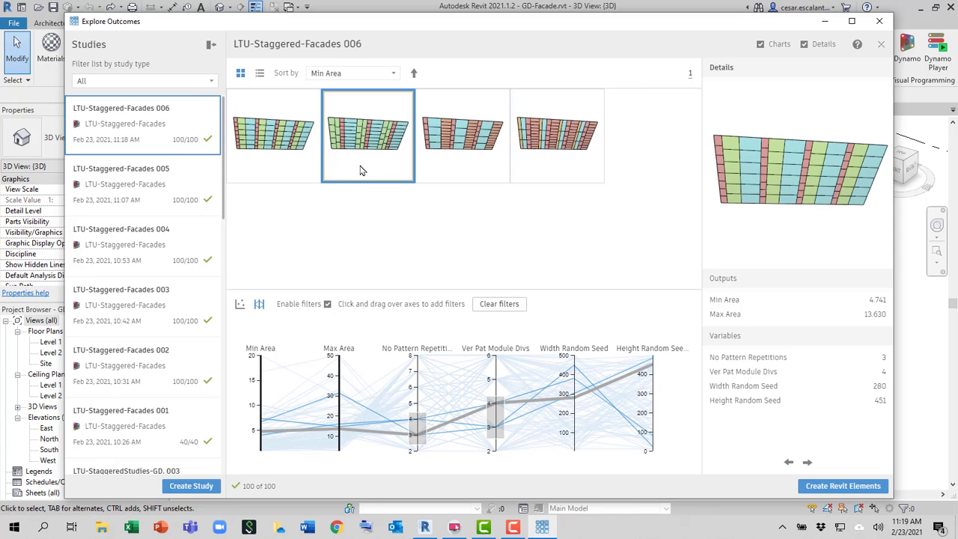
click(495, 307)
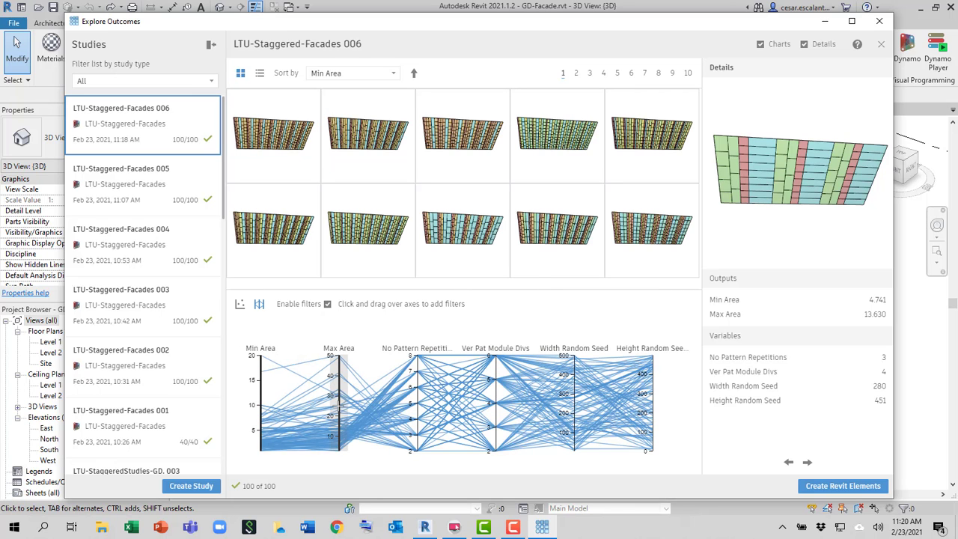
Filter to low Max Area and few repetitions, then pick page 3's 2-repetition, 5-division façade
drag(338, 408, 338, 449)
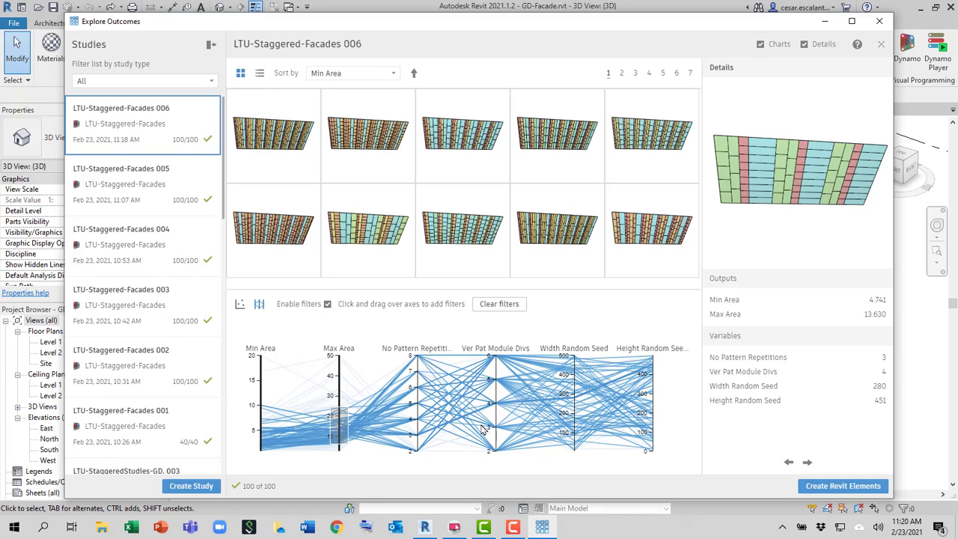
drag(416, 409, 425, 454)
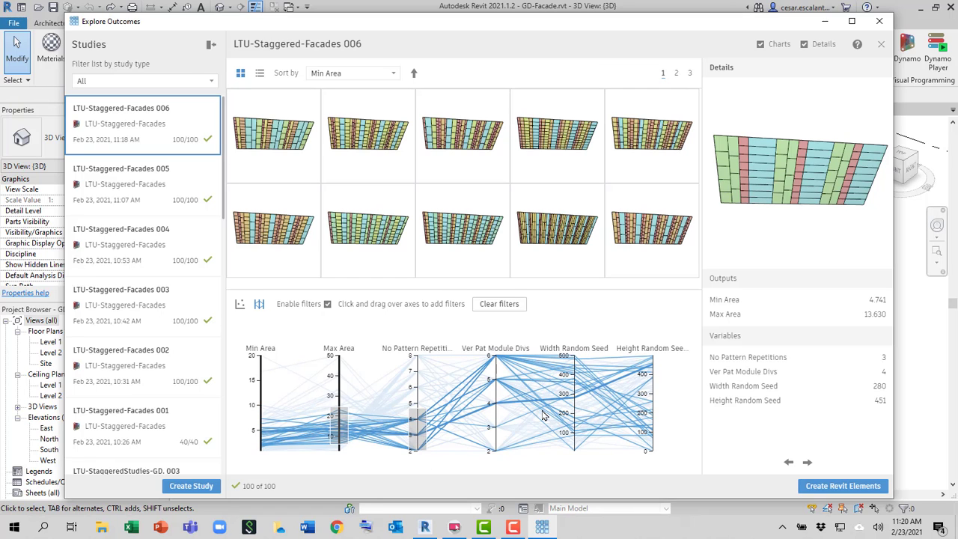
click(676, 74)
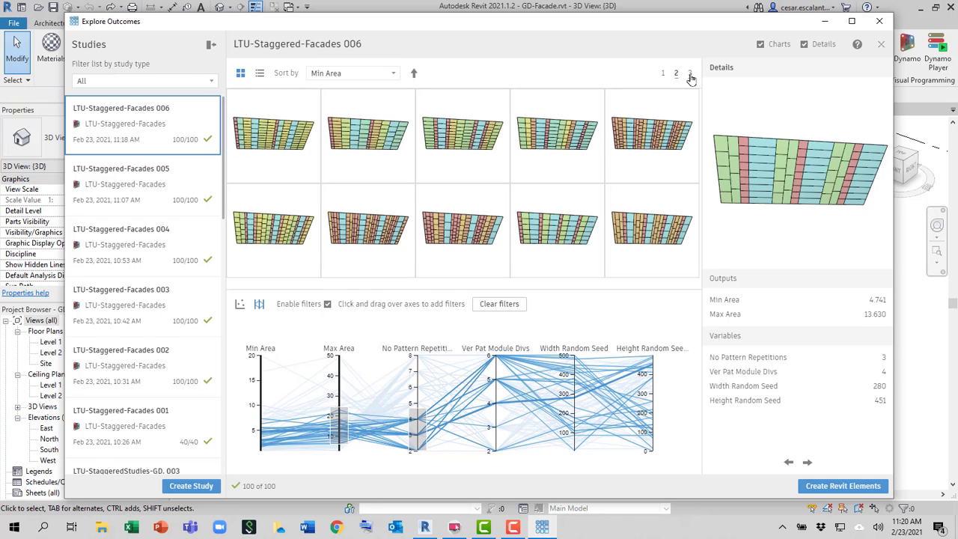
click(690, 74)
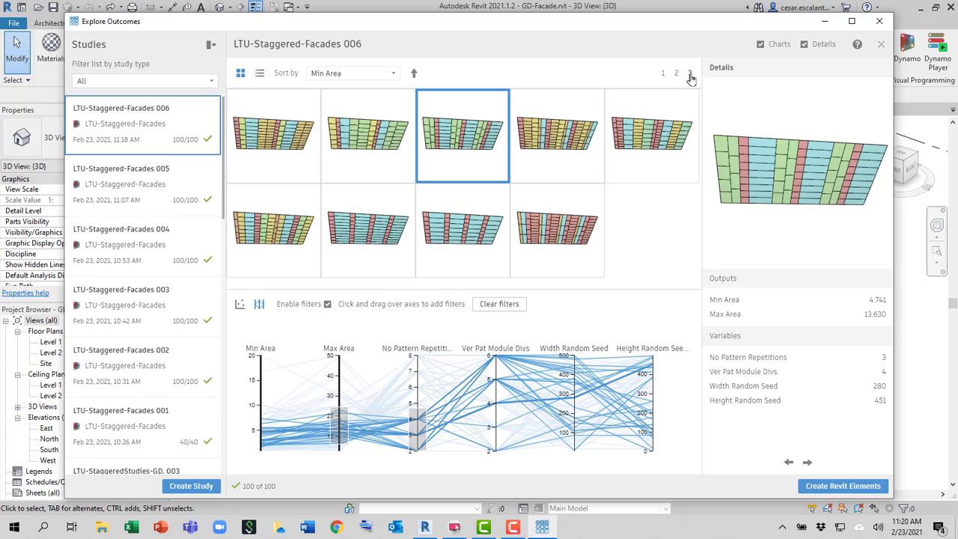
click(370, 148)
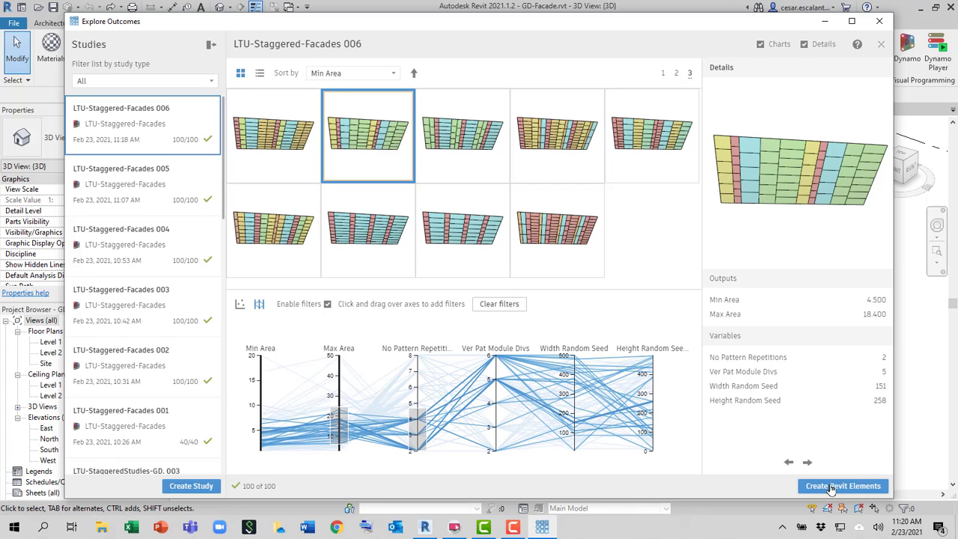
Build the chosen outcome as Revit elements, then select the newly staggered curtain wall
click(830, 488)
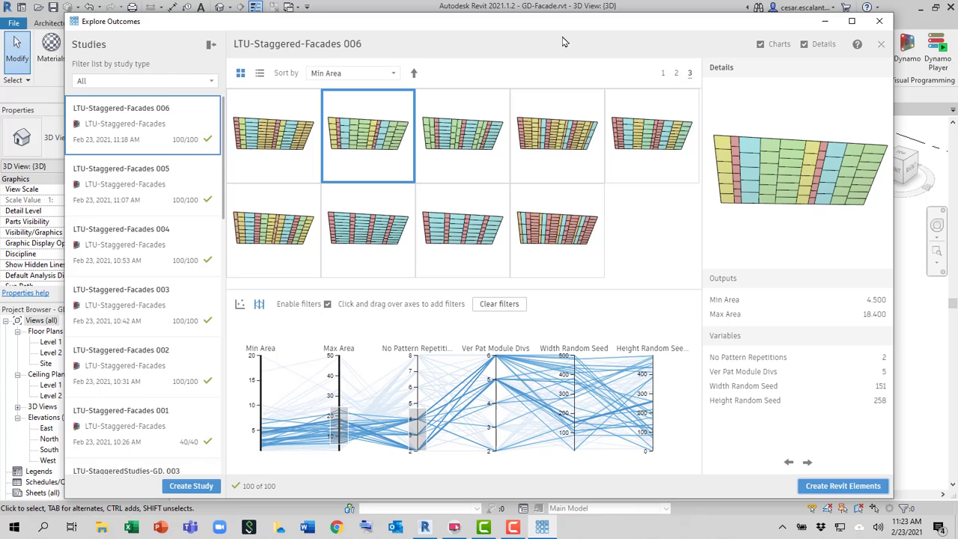
drag(569, 24, 569, 33)
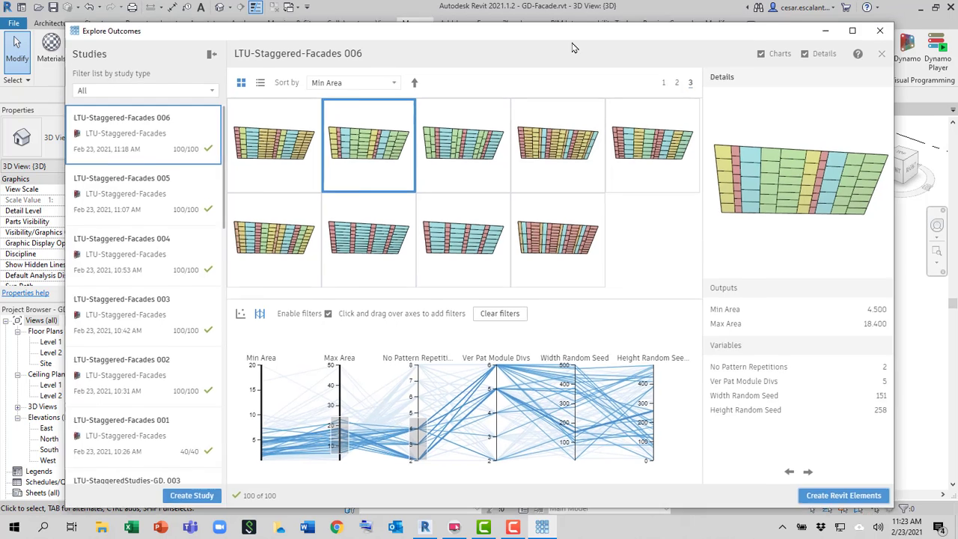
key(alt+F4)
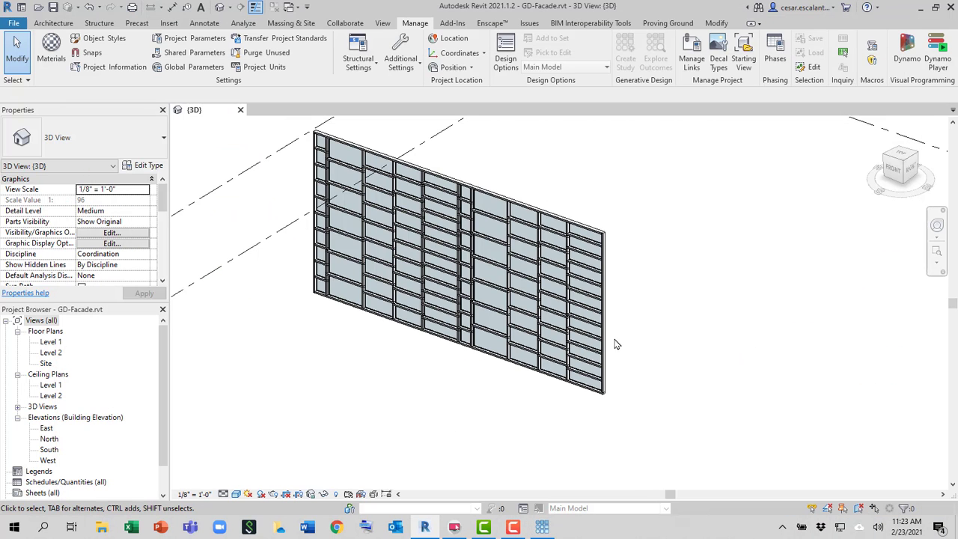
click(609, 344)
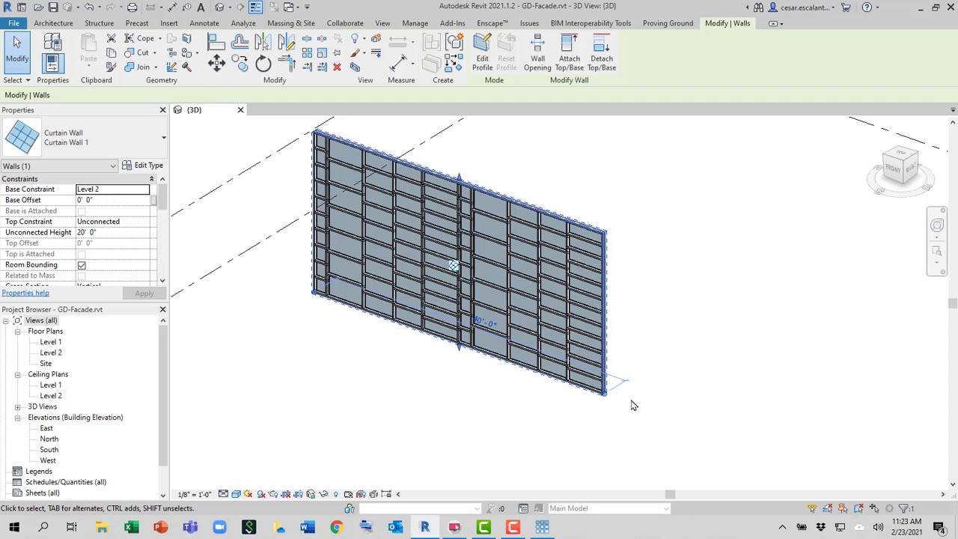